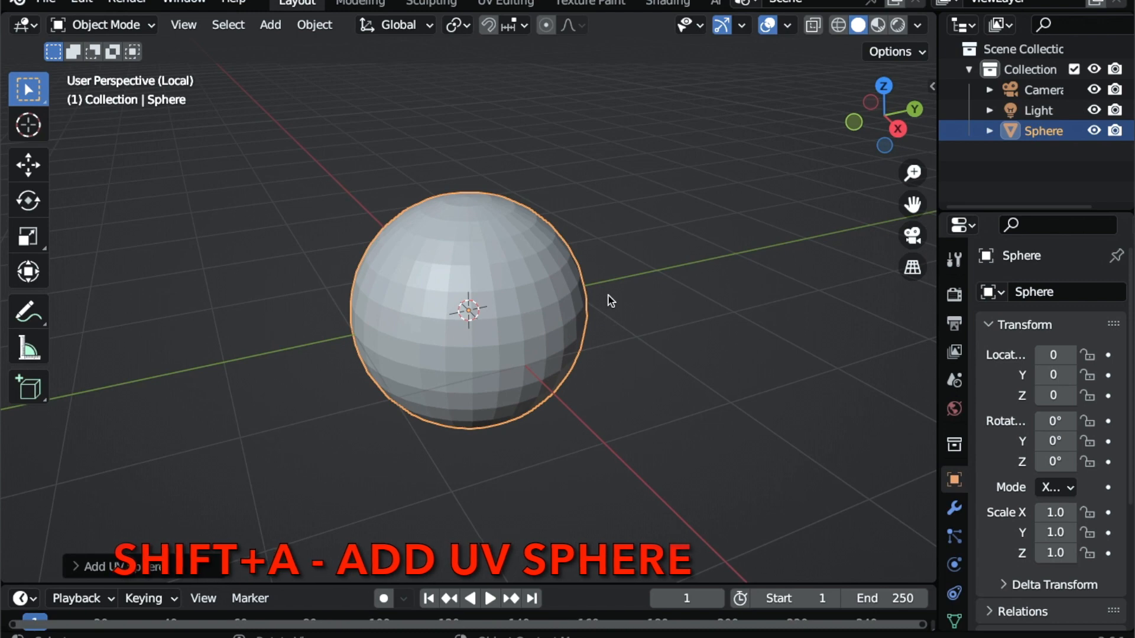
Step: In the right side view, select the vertices on the negative-Y half of the UV sphere with X-ray on and delete them
key("KP_3")
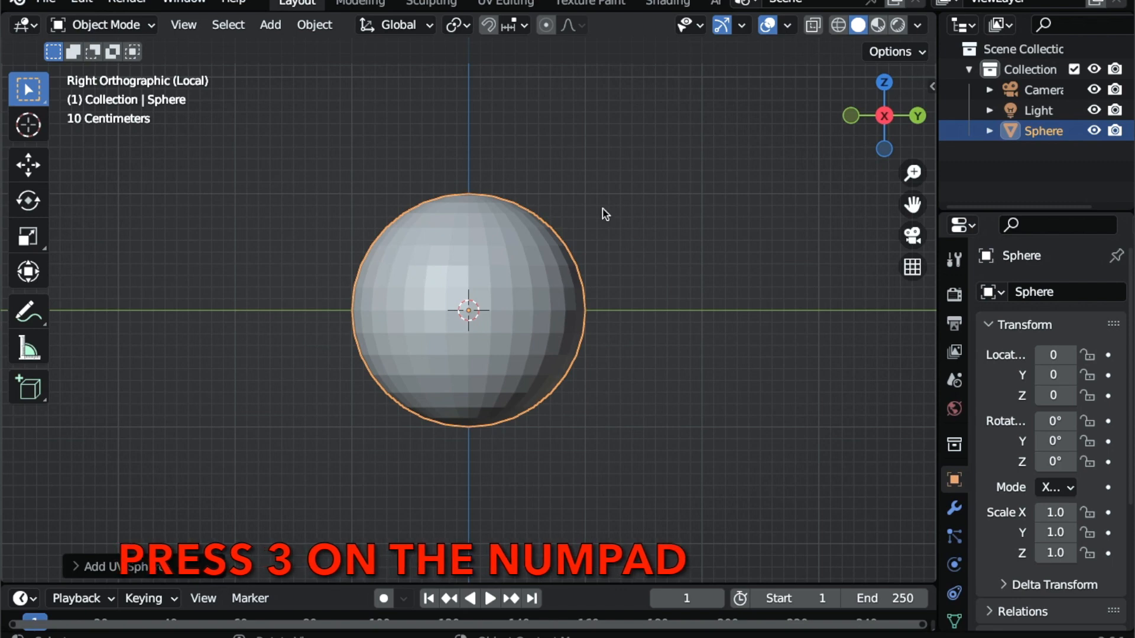
key("Tab")
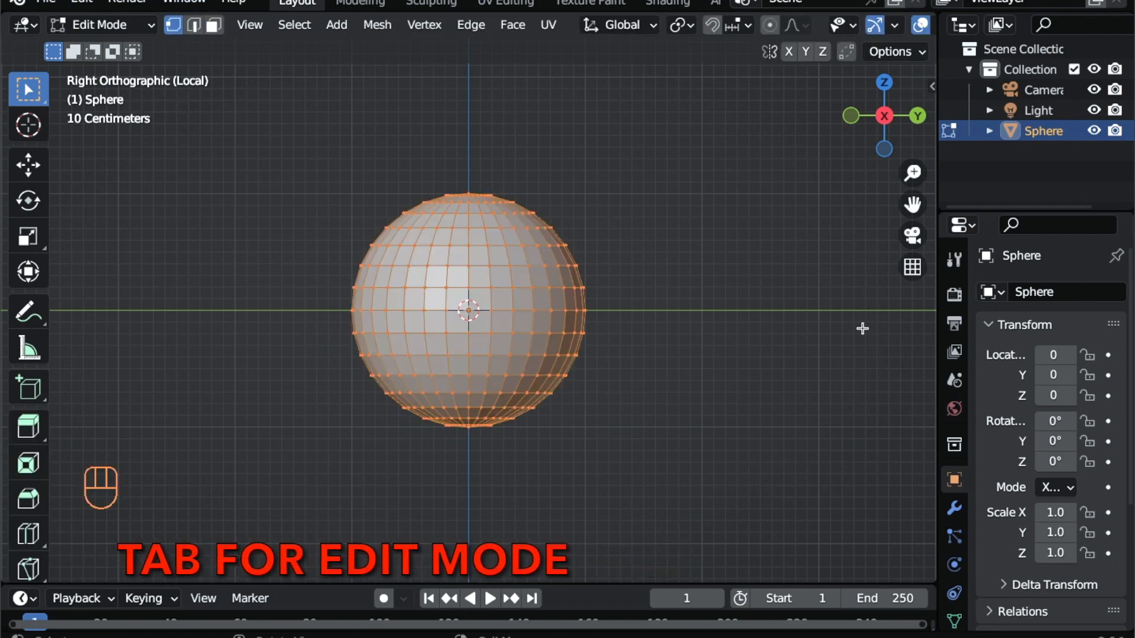
scroll(846, 35, "down", 5)
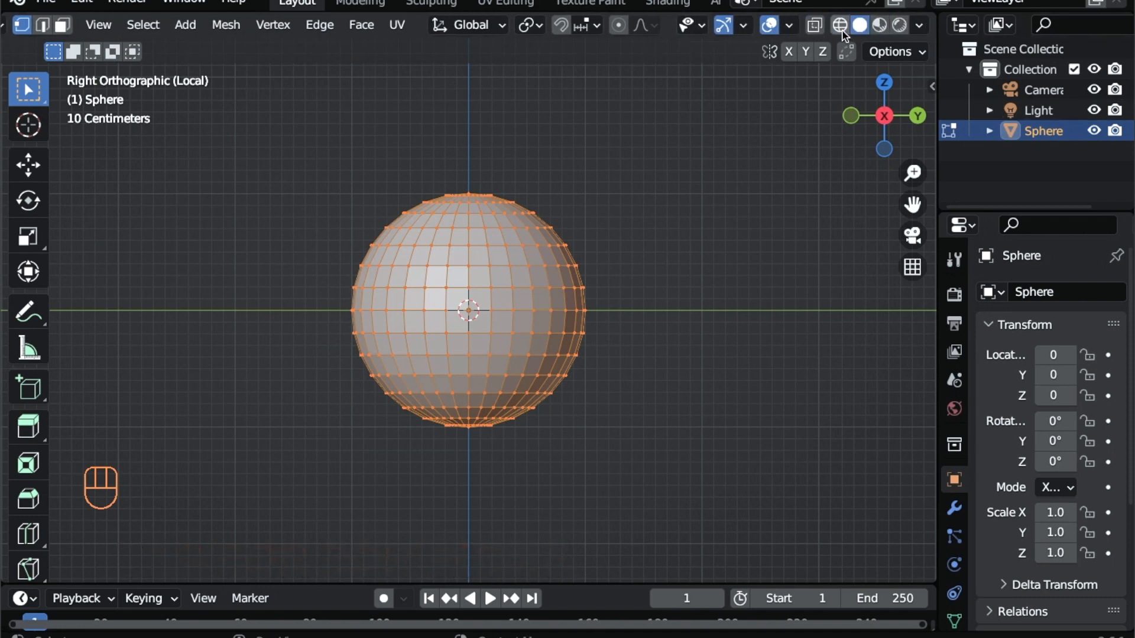
left_click(815, 25)
left_click_drag(264, 129, 466, 529)
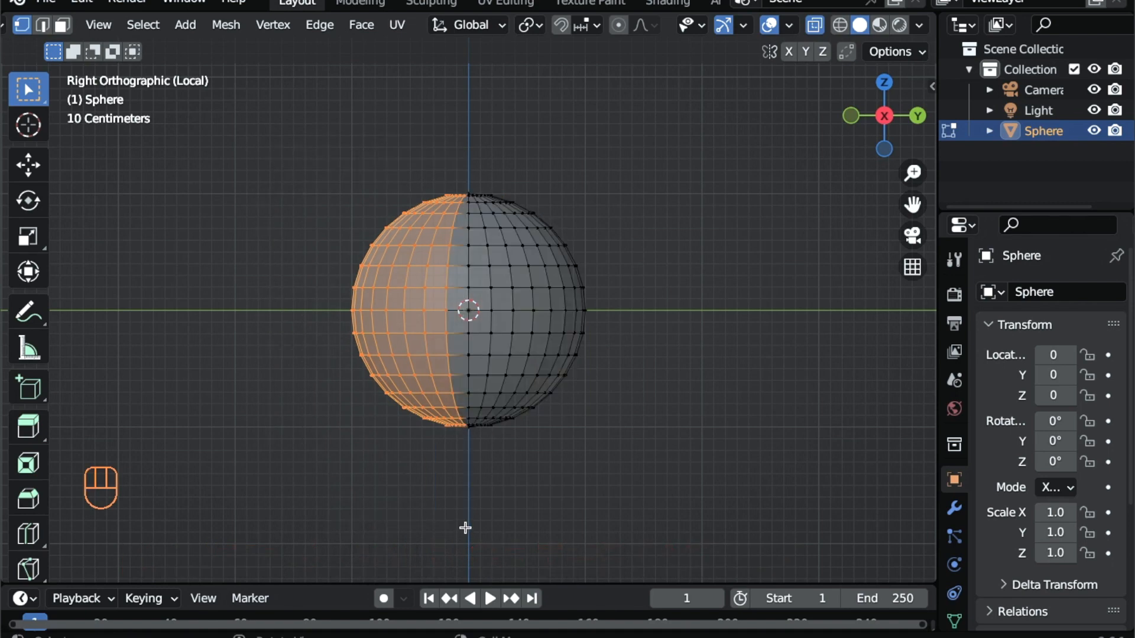
key("x")
left_click(425, 393)
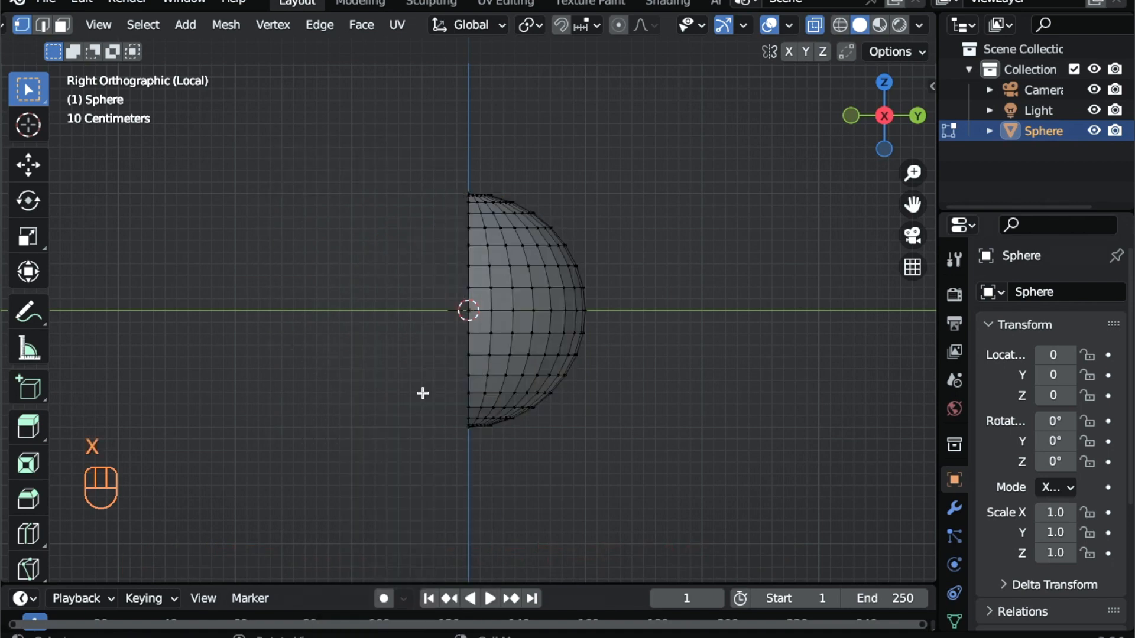
Step: Add a Mirror modifier to the half sphere, mirroring on the Y axis only with Clipping enabled
key("a")
left_click_drag(937, 505, 888, 529)
left_click(904, 509)
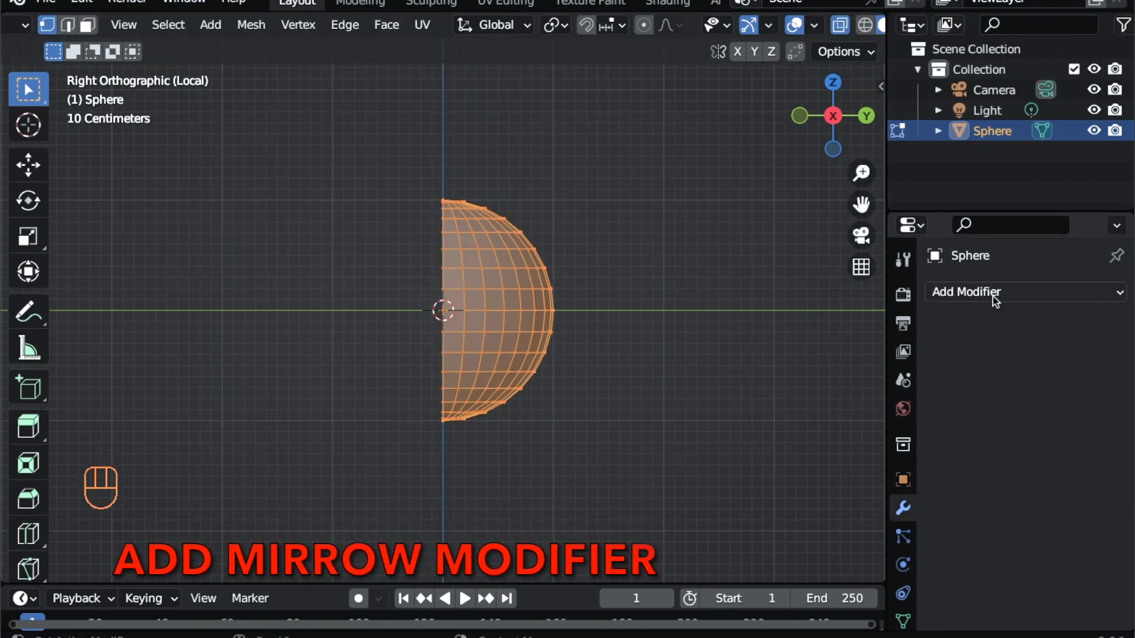
left_click(970, 291)
left_click(698, 525)
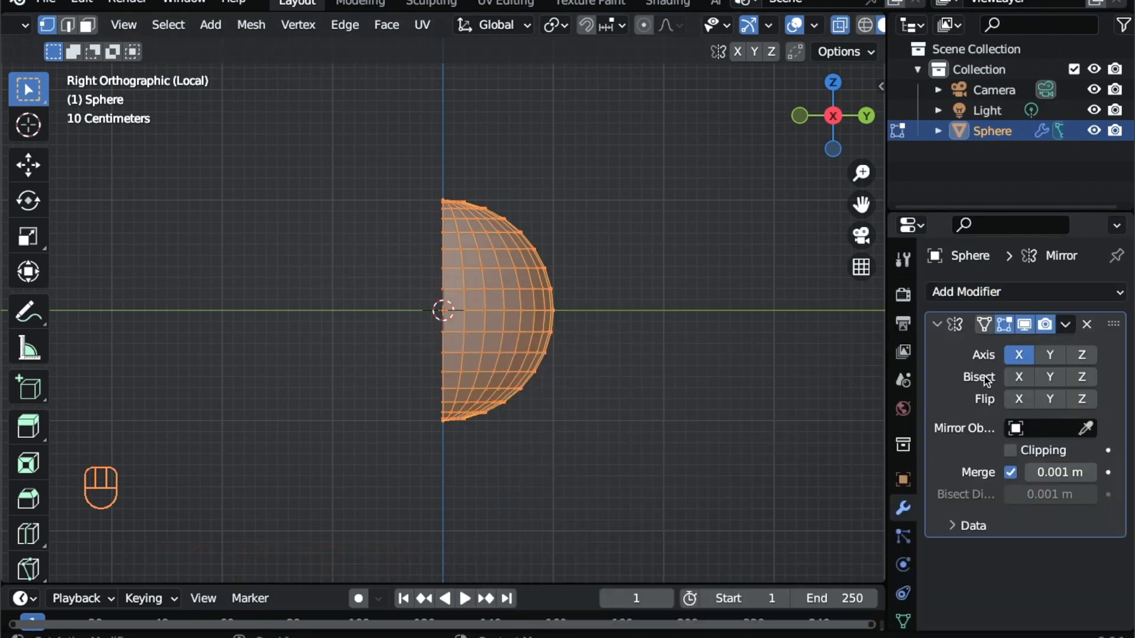
left_click(1037, 349)
left_click(1020, 359)
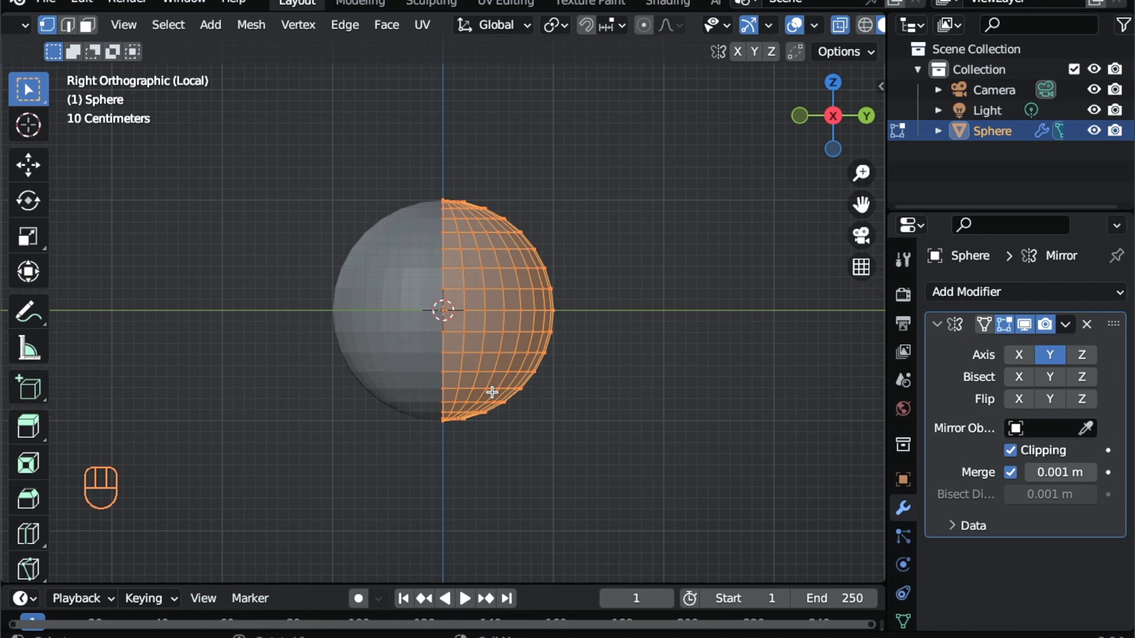
Step: Move the whole sphere up about 1 m along Z so it rests on the ground line
key("Tab")
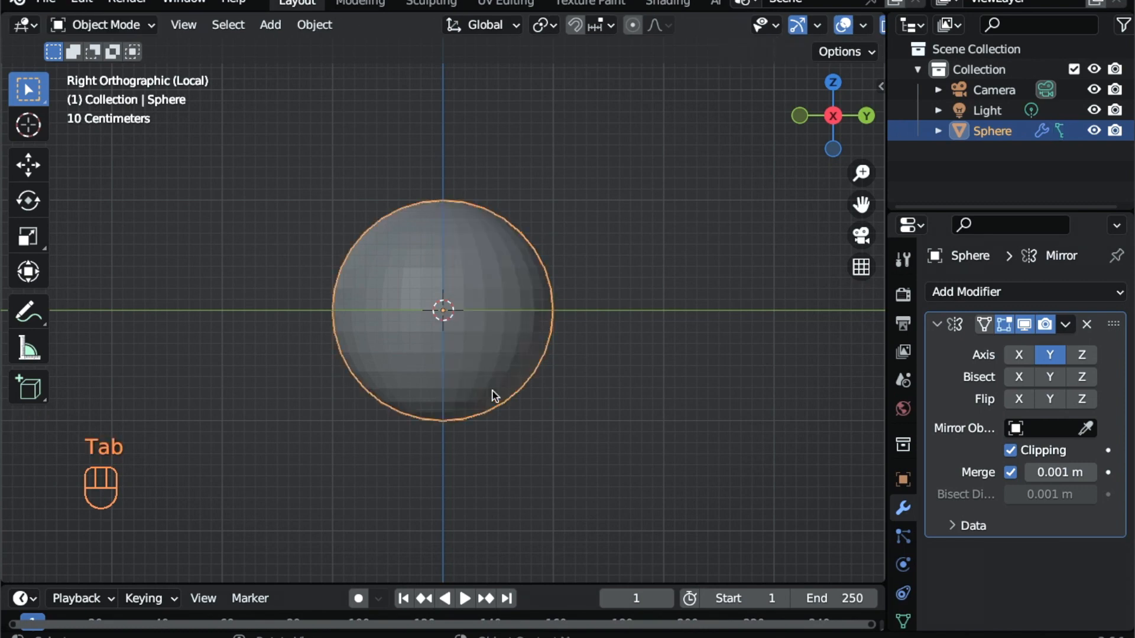
key("g")
key("z")
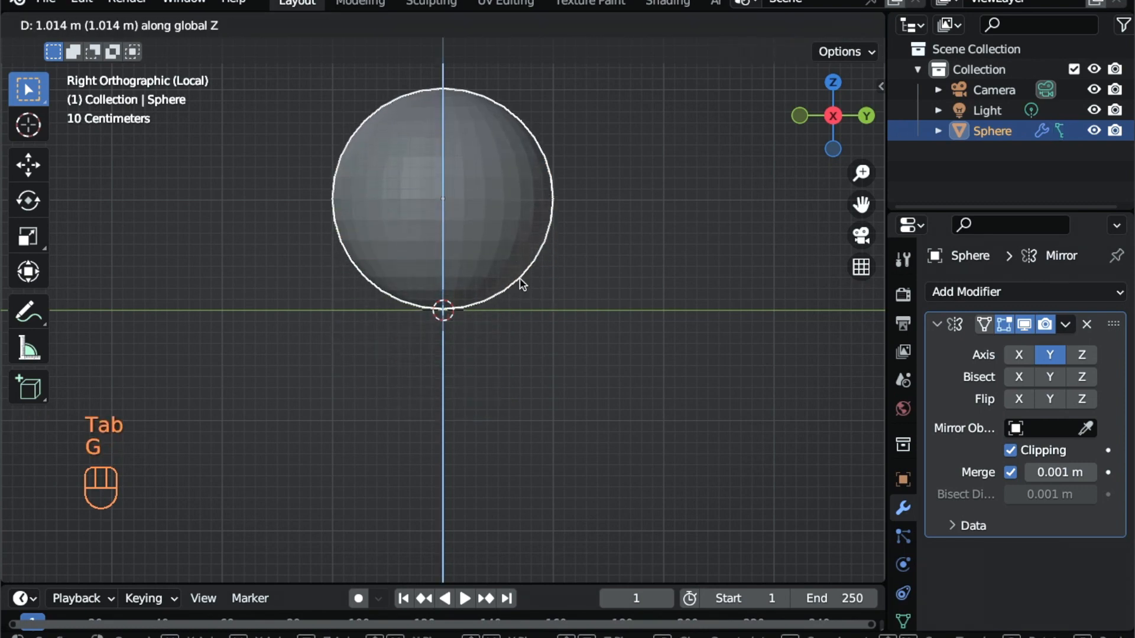
left_click(520, 280)
left_click_drag(861, 204, 878, 358)
Step: Flatten the sphere's top and bottom along Z with smooth proportional editing, raising the bottom vertices about 0.35 m
key("Tab")
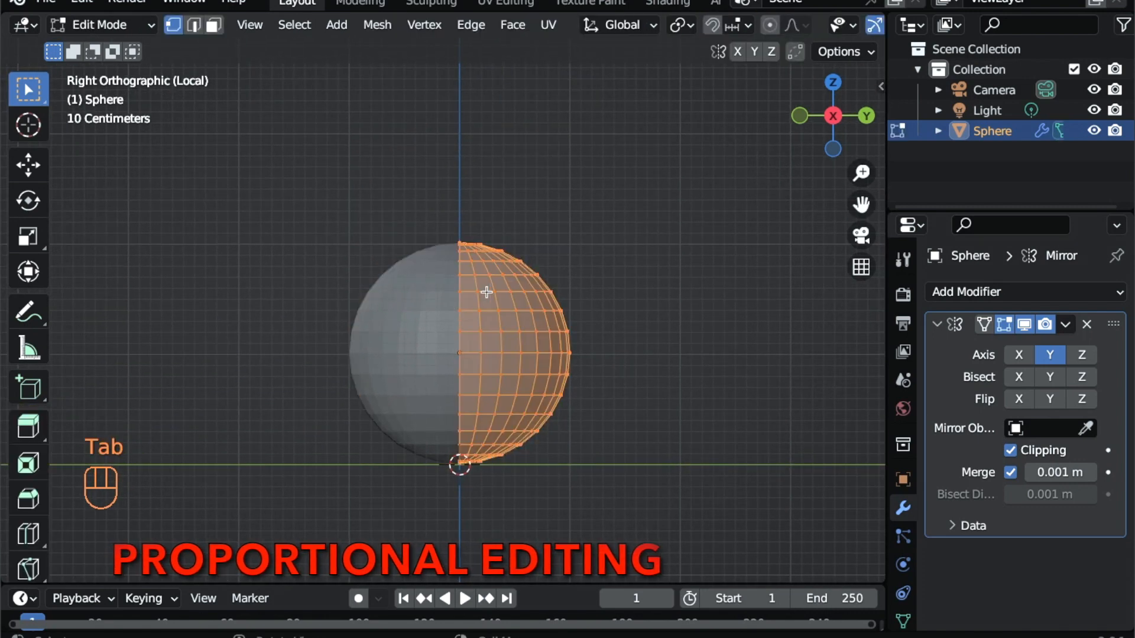
scroll(733, 28, "down", 5)
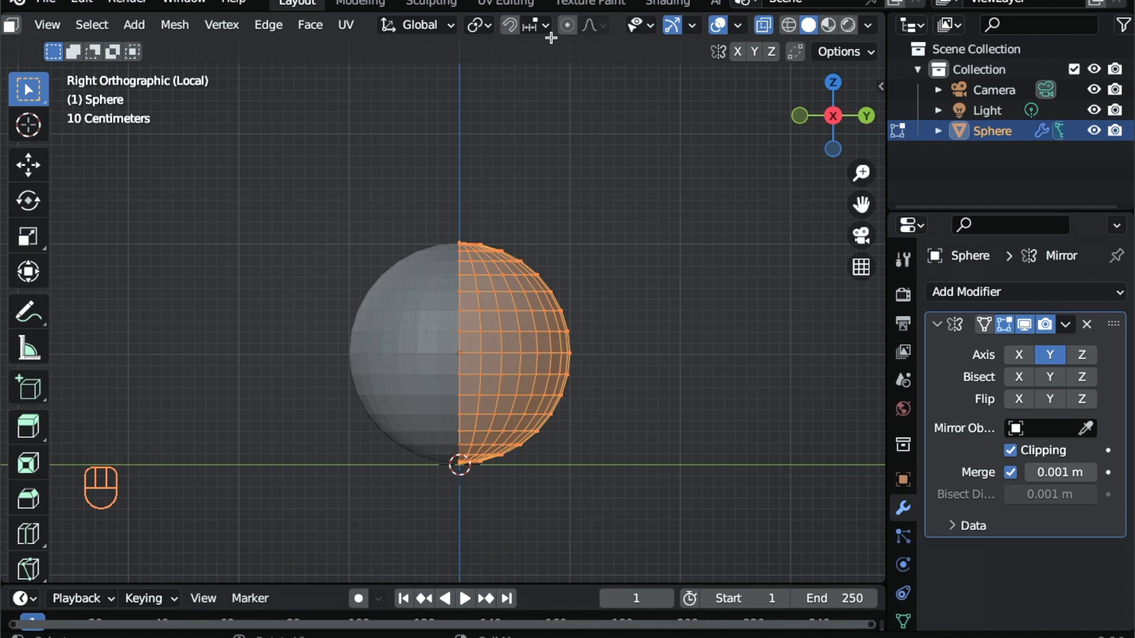
left_click_drag(456, 230, 481, 253)
key("g")
key("z")
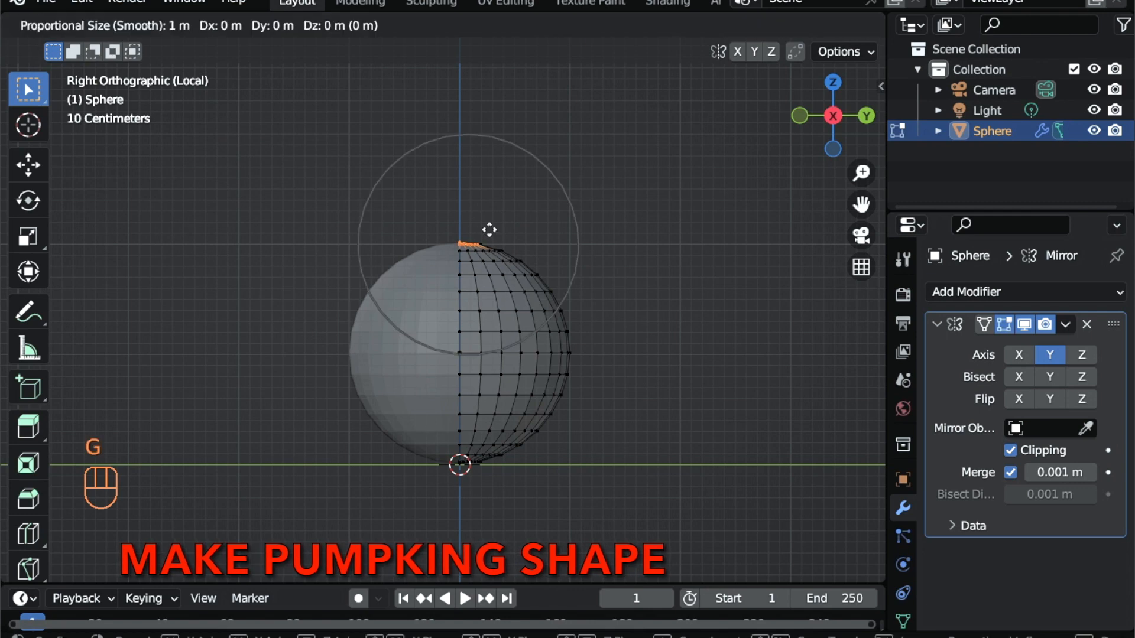
scroll(489, 231, "down", 3)
scroll(489, 229, "up", 8)
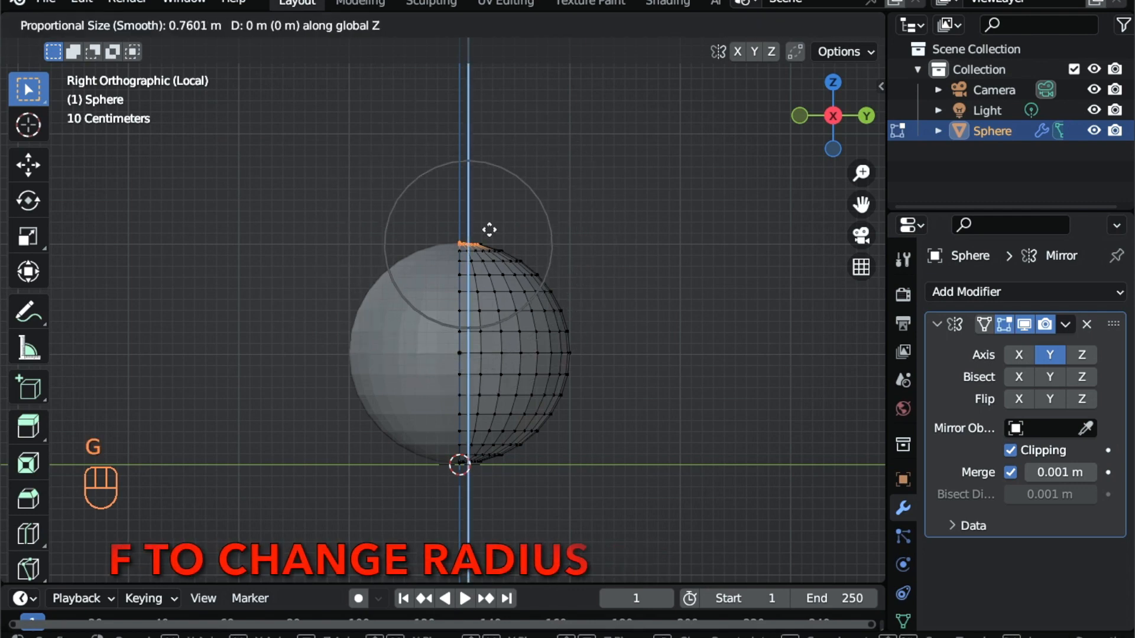
scroll(480, 255, "down", 6)
scroll(506, 485, "up", 2)
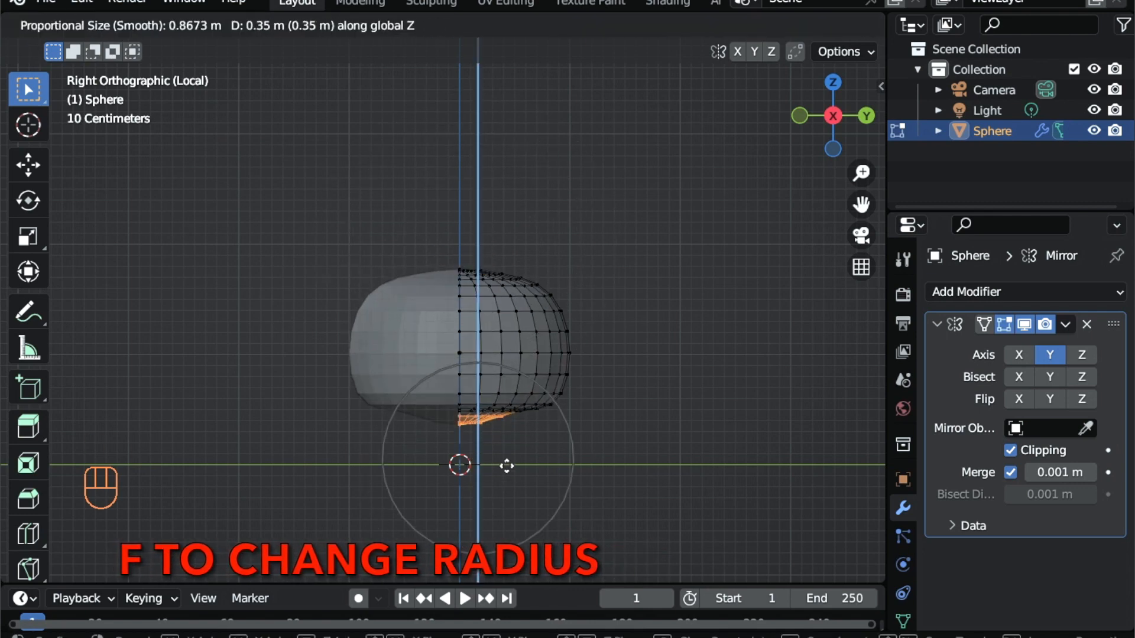
left_click(506, 463)
Step: Lower the flattened pumpkin body along Z until its base sits on the ground line
key("g")
key("z")
scroll(463, 463, "up", 4)
left_click(472, 444)
mouse_move(472, 445)
middle_mouse_down()
mouse_move(619, 388)
mouse_move(631, 300)
mouse_move(464, 450)
middle_mouse_up()
key("Tab")
key("KP_3")
key("Tab")
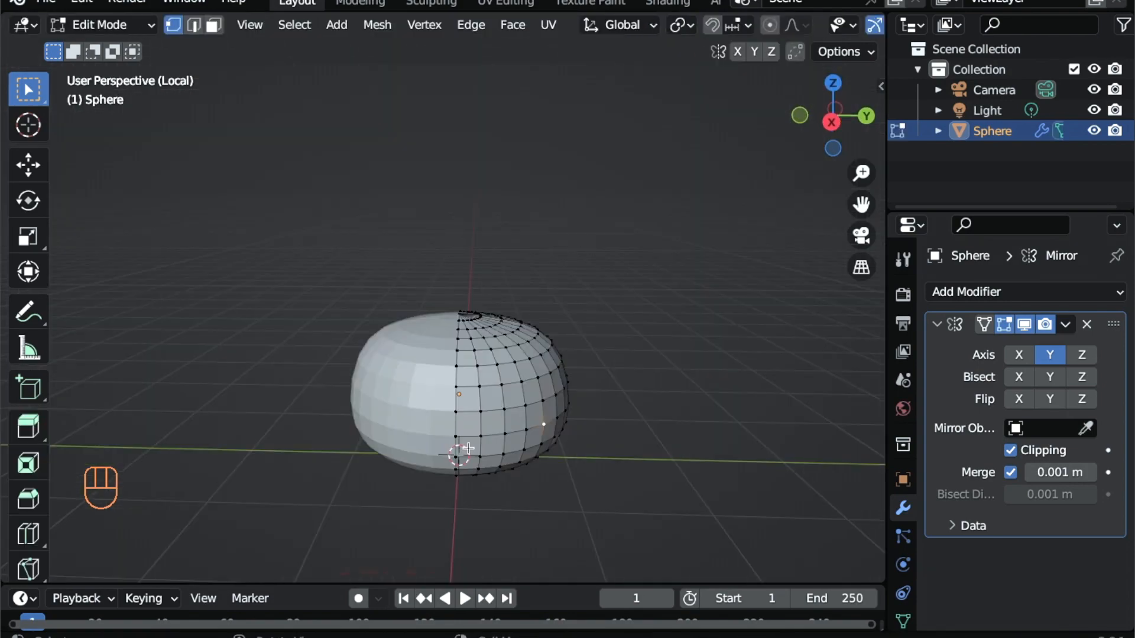
Step: Select every third vertical edge loop around the pumpkin half and scale them inward to about 0.96 to form ribs
left_click(454, 403, "alt")
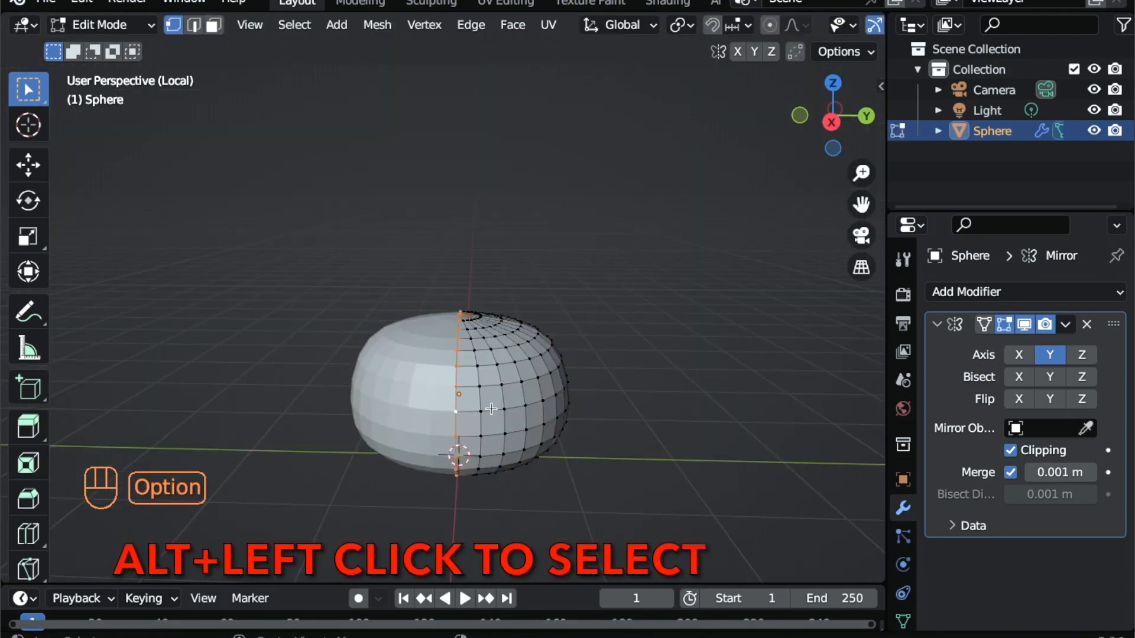
left_click(524, 400, "alt+shift")
scroll(526, 405, "right", 5)
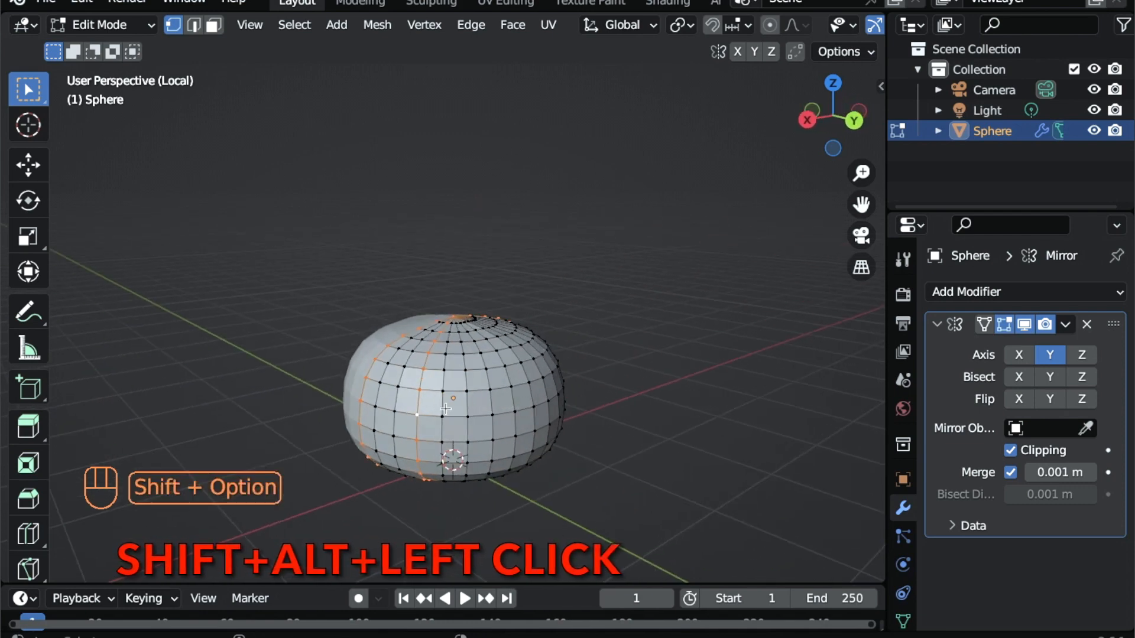
scroll(516, 433, "right", 5)
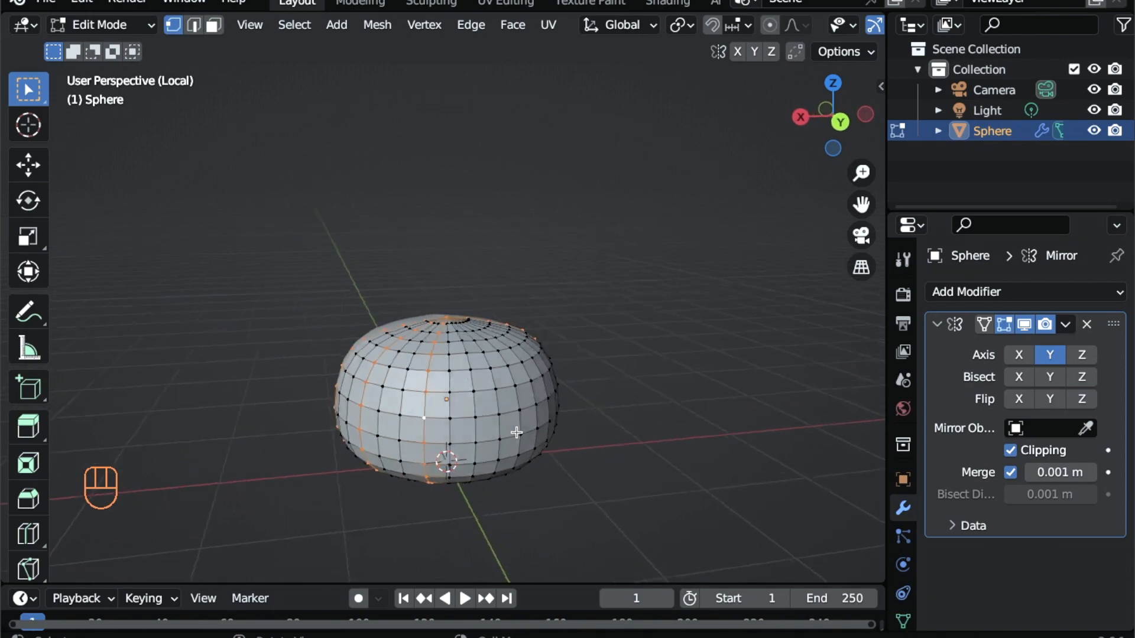
left_click(456, 408, "alt+shift")
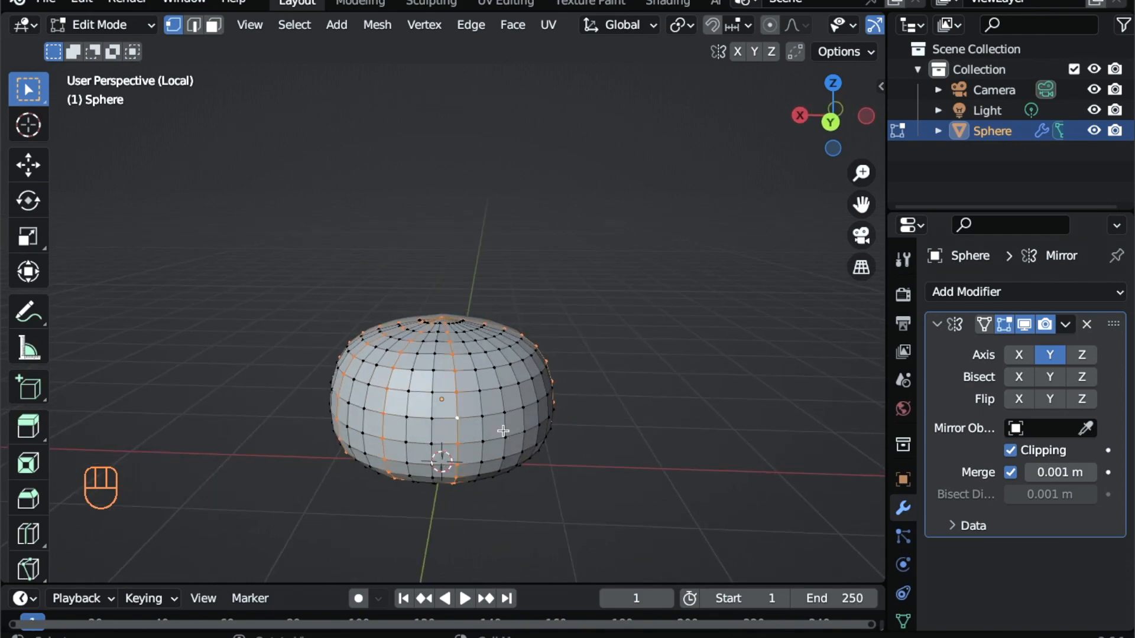
scroll(497, 427, "right", 5)
left_click(429, 413, "alt+shift")
scroll(491, 429, "left", 15)
scroll(533, 447, "left", 4)
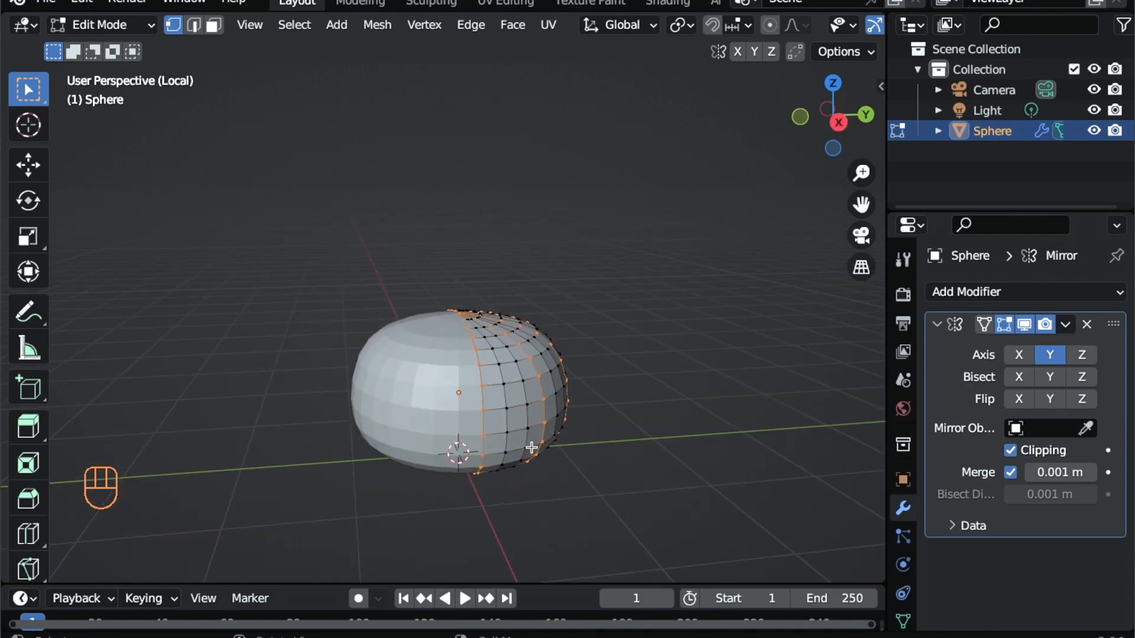
key("s")
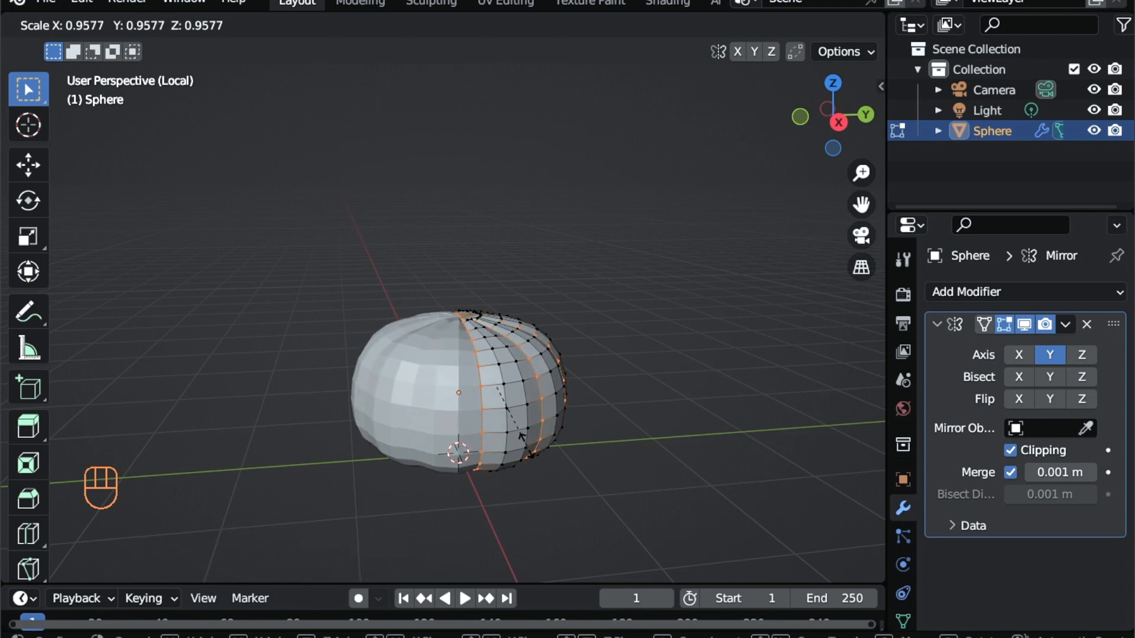
left_click(523, 438)
Step: In the right side view, knife-cut a jagged, toothed mouth outline across the lower front of the pumpkin half
scroll(525, 444, "right", 3)
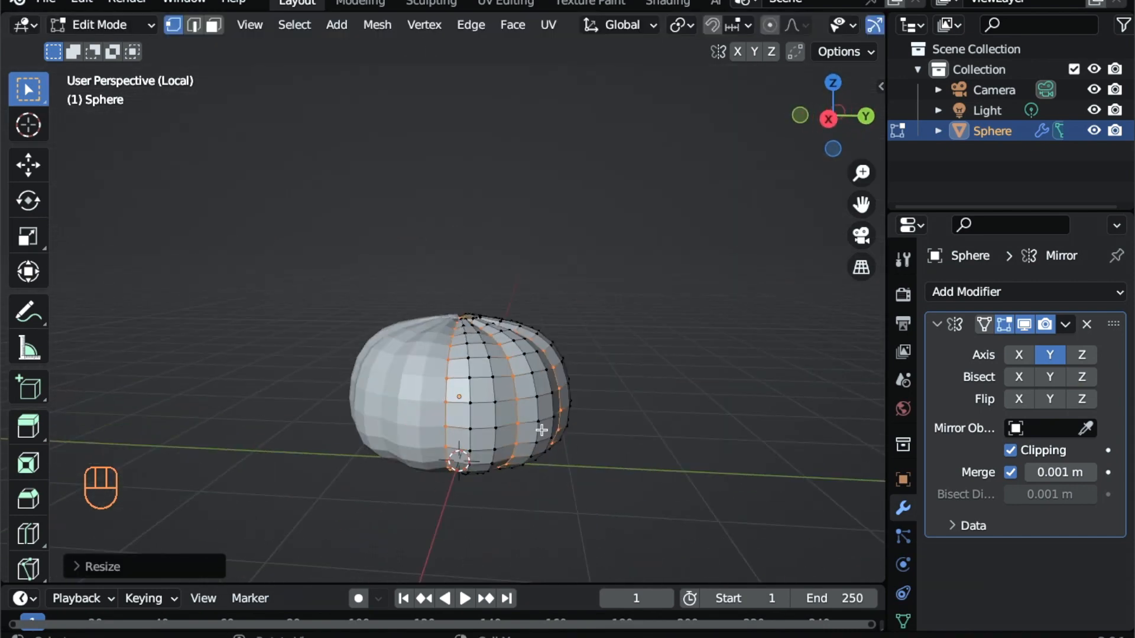
key("KP_3")
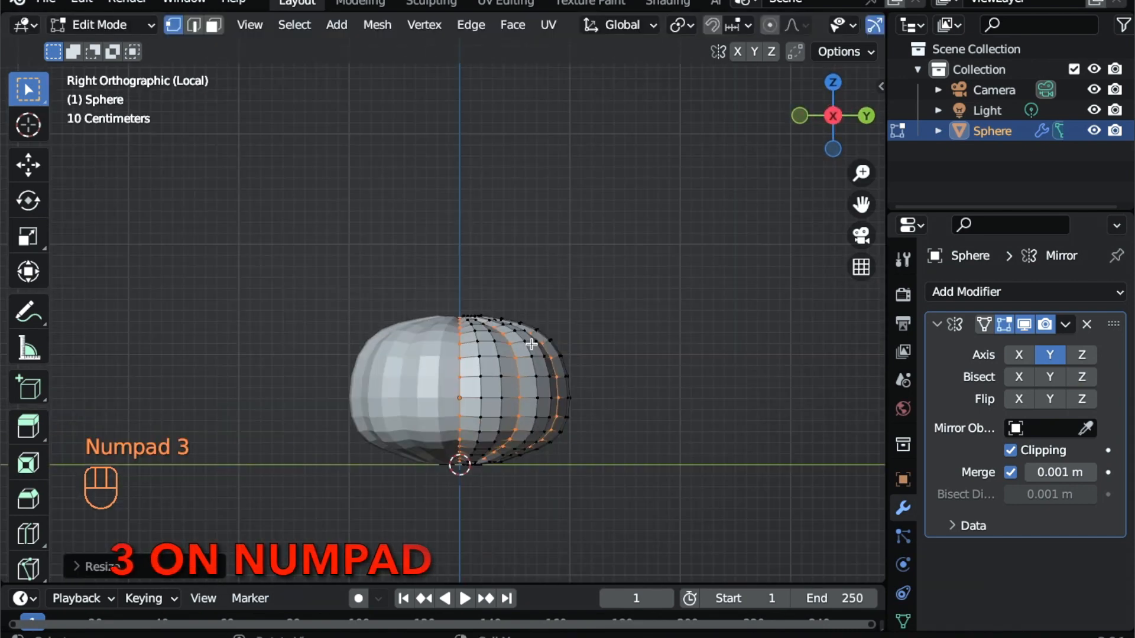
key("k")
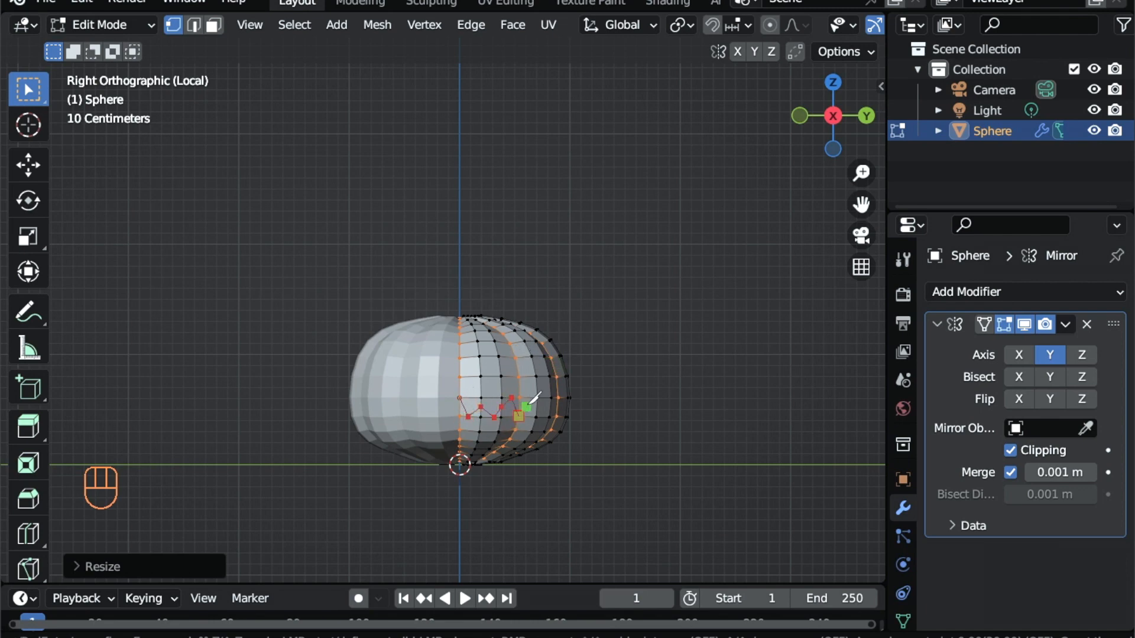
key("Return")
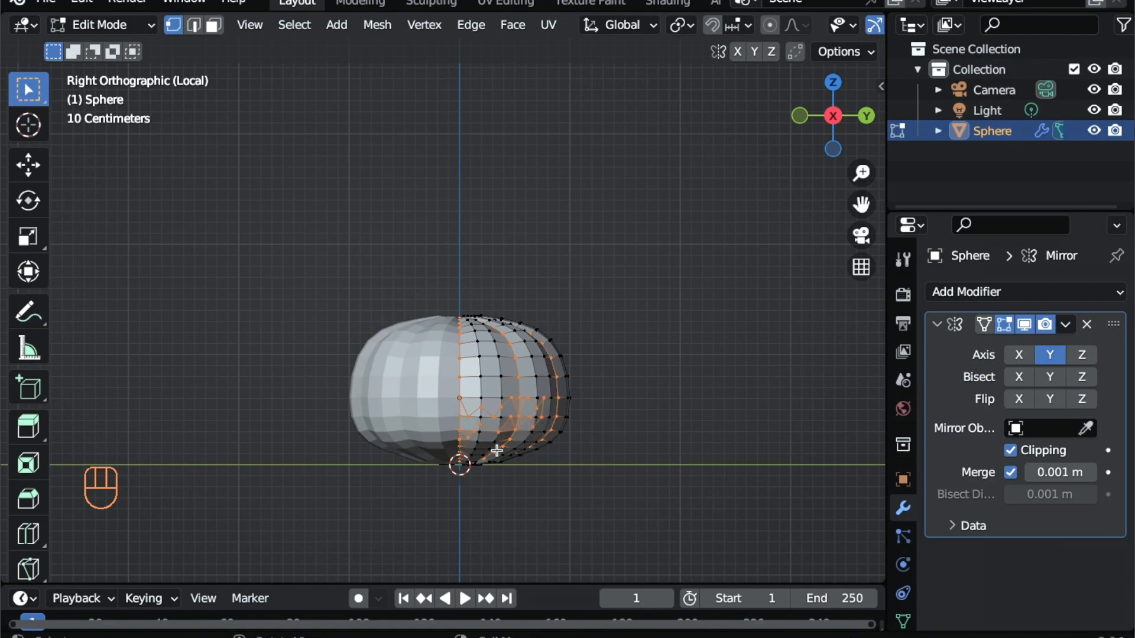
Step: Select all faces inside the jagged mouth outline in face select mode and delete them to open the mouth
scroll(497, 450, "up", 4)
left_click(212, 26)
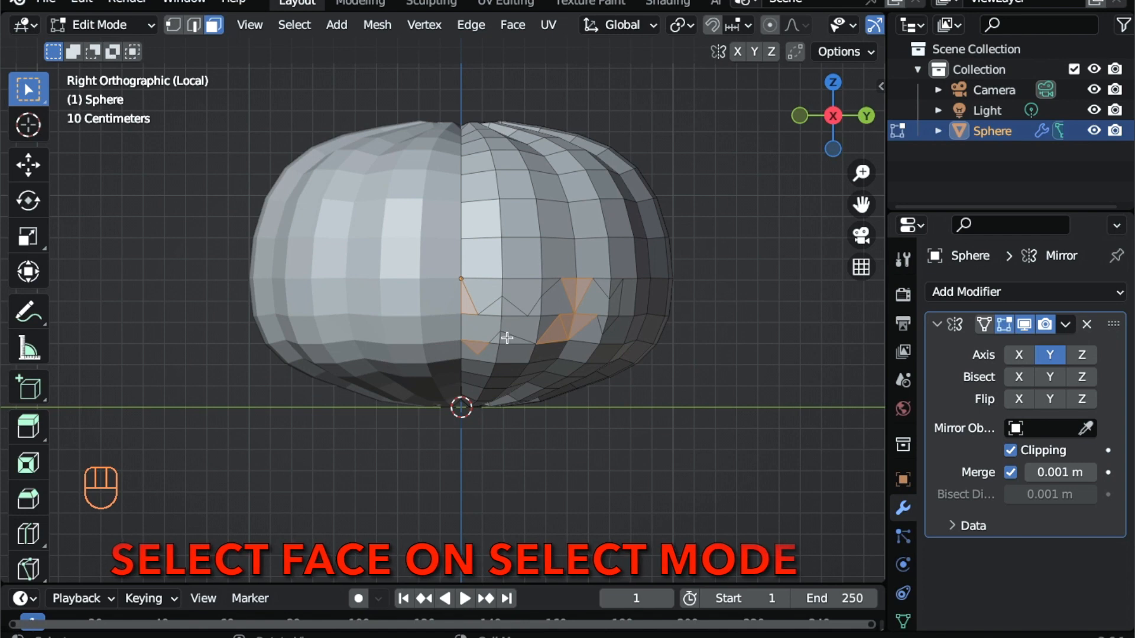
left_click(486, 333, "shift")
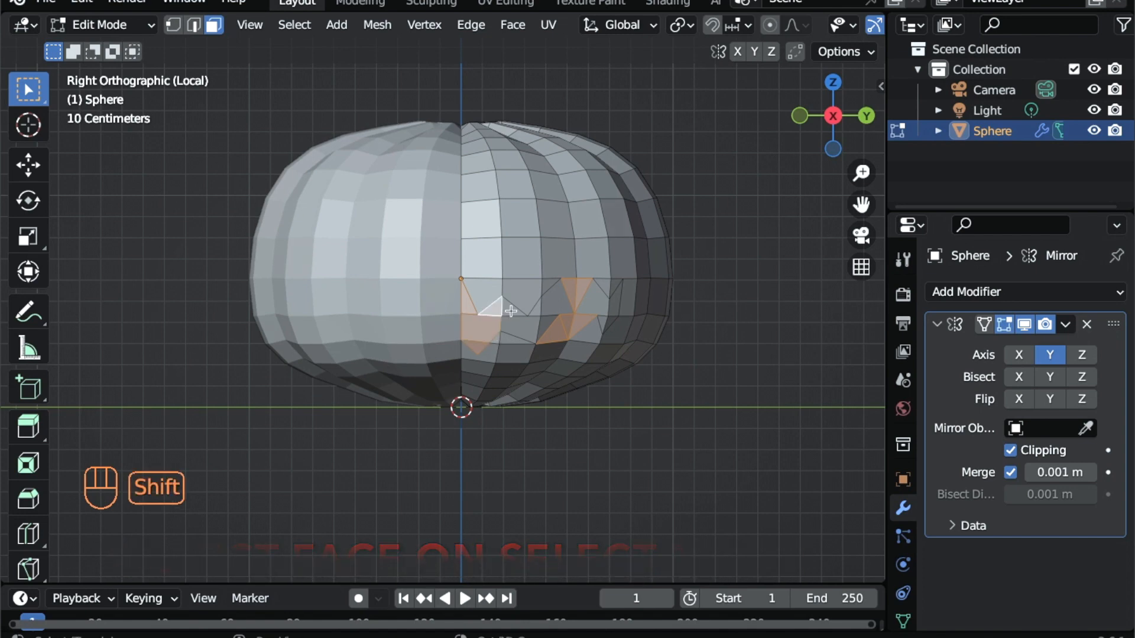
left_click(520, 322, "shift")
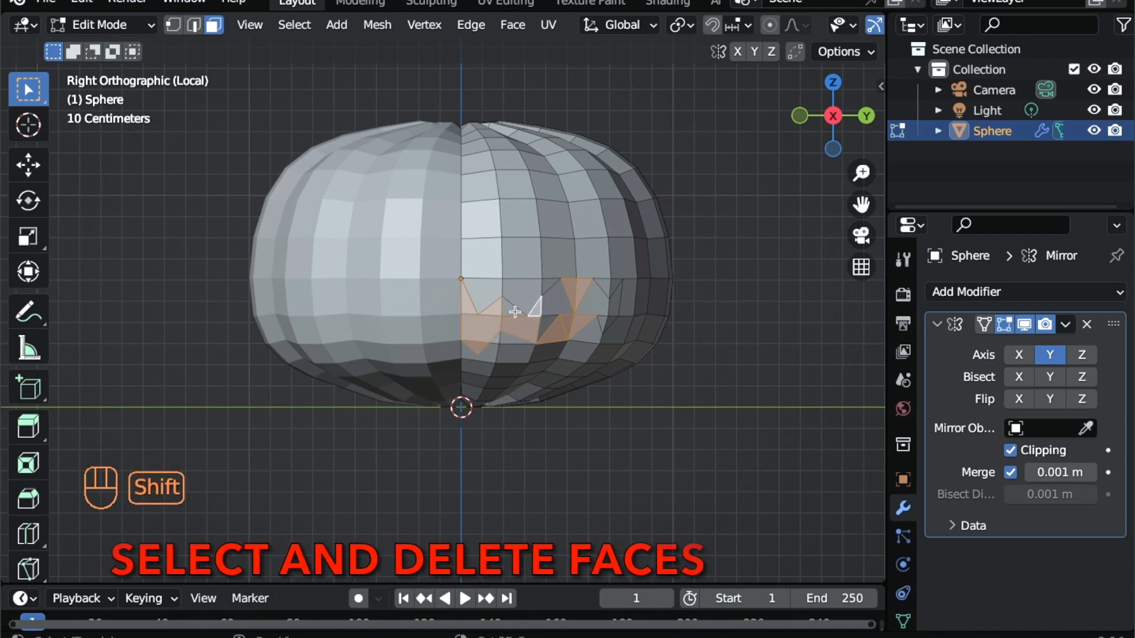
left_click(551, 322, "shift")
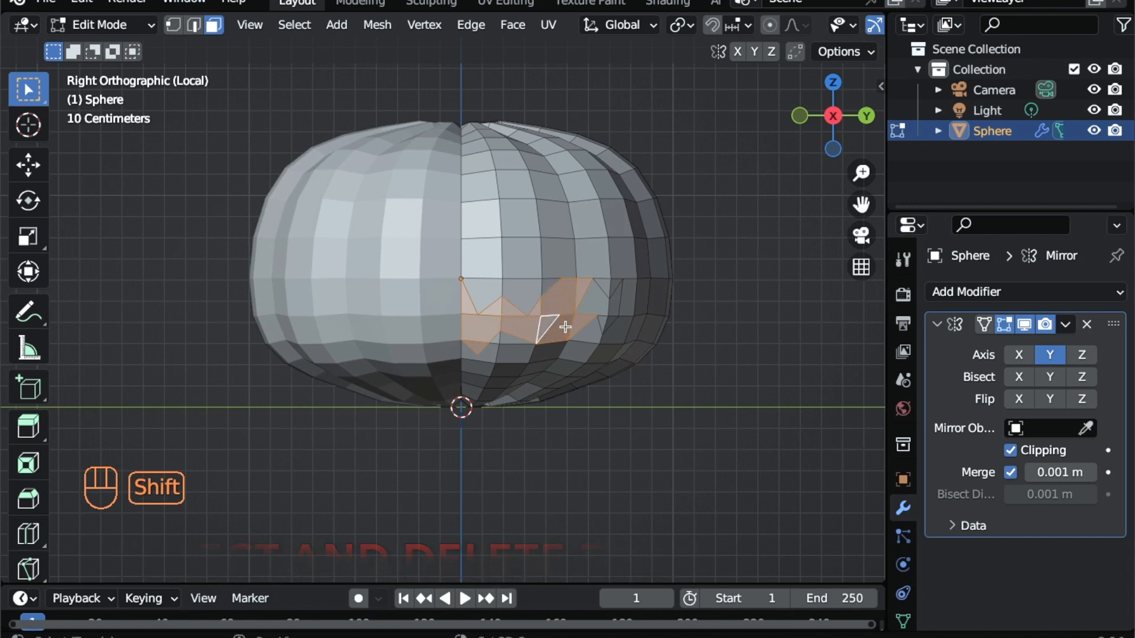
left_click(588, 300, "shift")
left_click(615, 302, "shift")
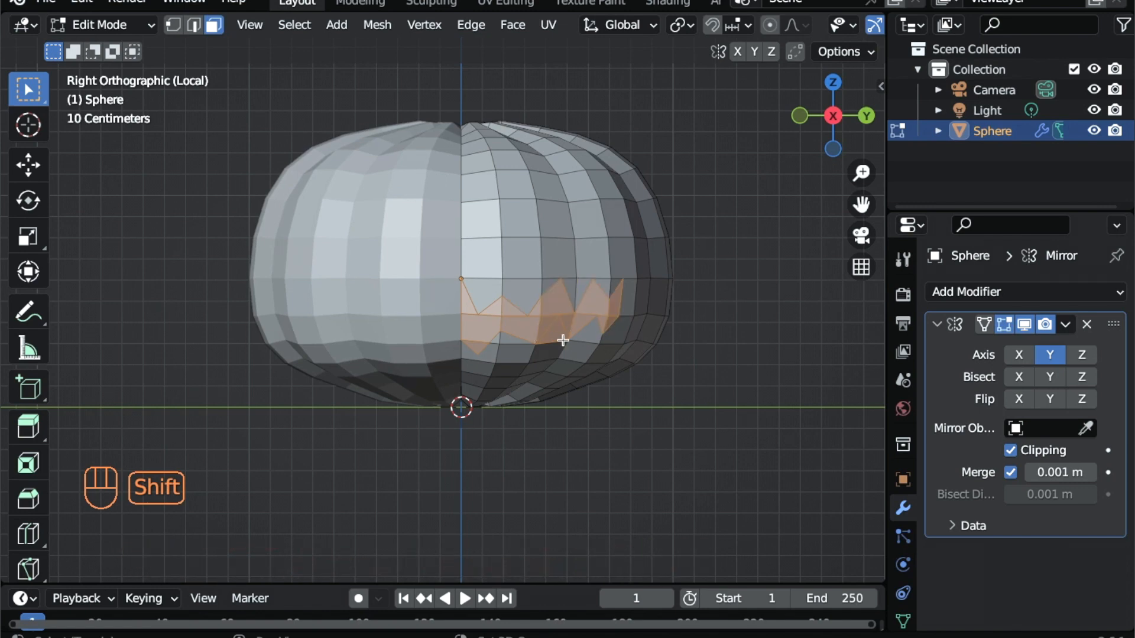
key("x")
left_click(560, 423)
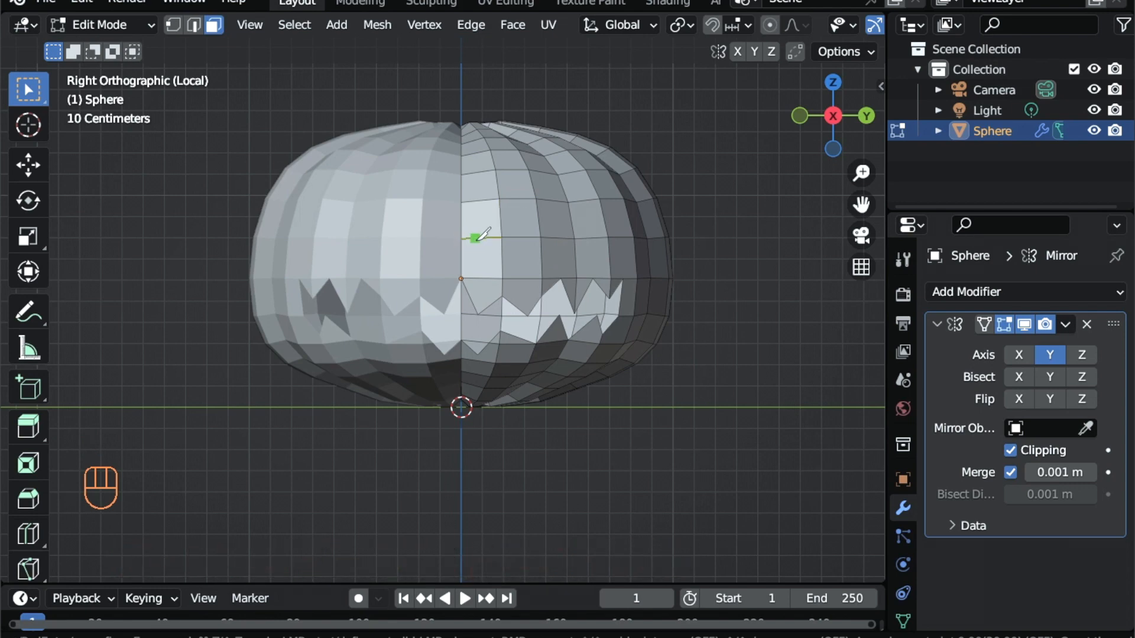
Step: Cut a small triangular nose hole beside the centre line above the mouth and adjust its vertices along Y
left_click(175, 30)
key("k")
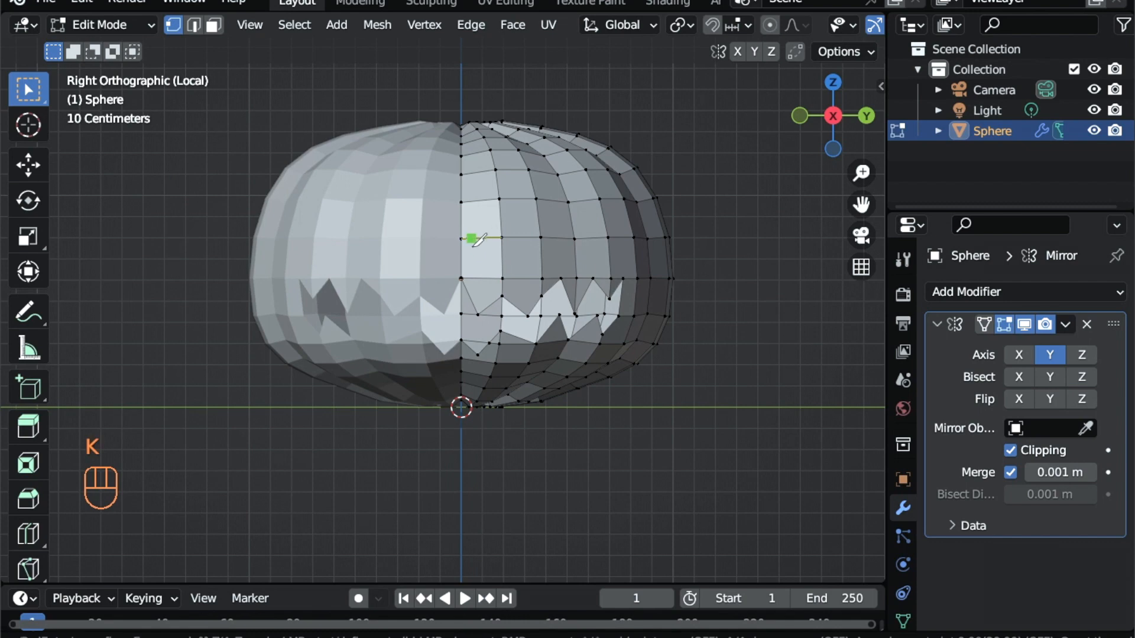
left_click(485, 261)
key("g")
key("y")
left_click(482, 263)
key("g")
key("y")
left_click(480, 263)
left_click(472, 262)
key("g")
key("y")
Step: Delete the faces inside the eye outline on the upper front of the pumpkin half
left_click(214, 25)
left_click(214, 25)
left_click_drag(528, 190, 545, 204)
key("v")
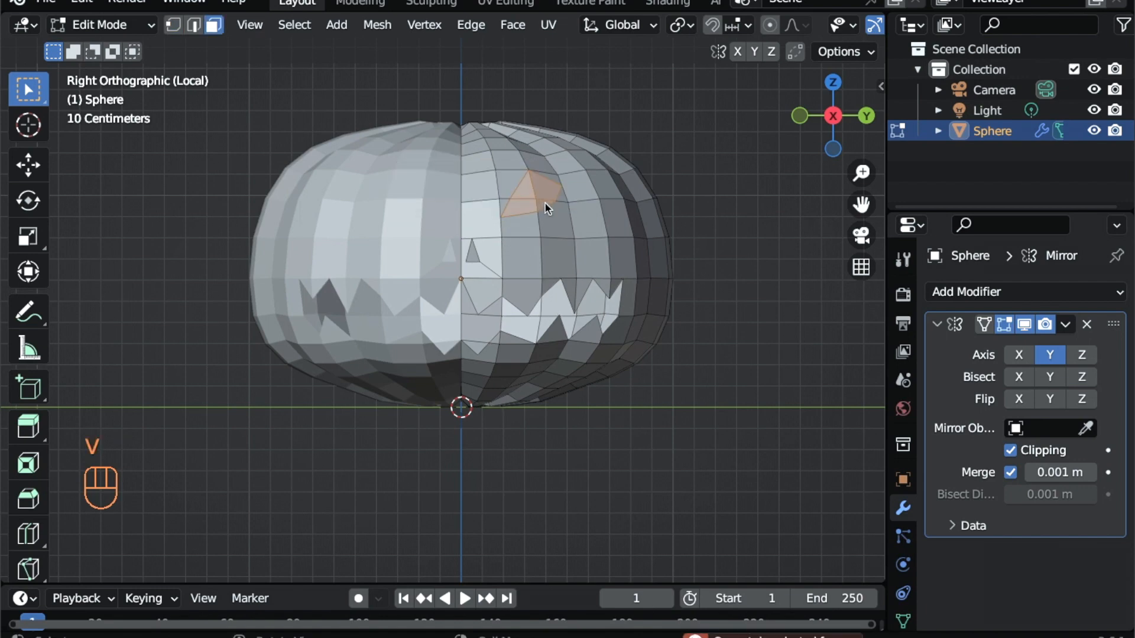
key("x")
left_click(545, 203)
Step: Move individual vertices around the eye hole to reshape its outline
left_click(173, 25)
left_click(510, 196)
key("g")
key("y")
left_click(541, 208)
key("g")
left_click(548, 186)
key("g")
key("g")
left_click(519, 232)
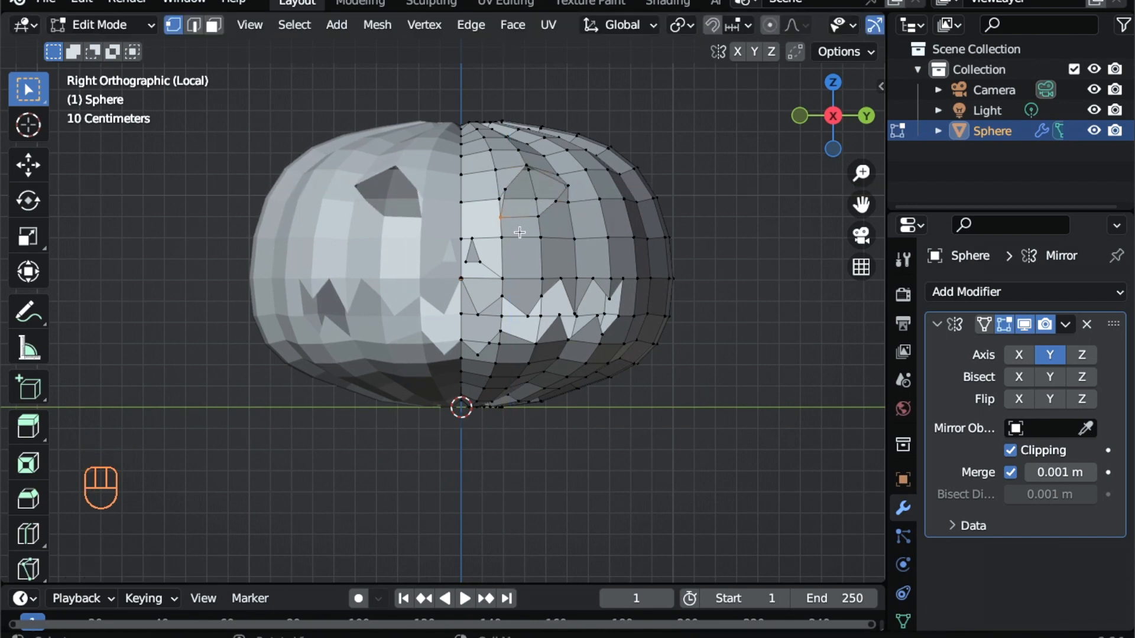
Step: Nudge the outer upper corner vertex of the eye hole slightly inward
key("g")
left_click(566, 184)
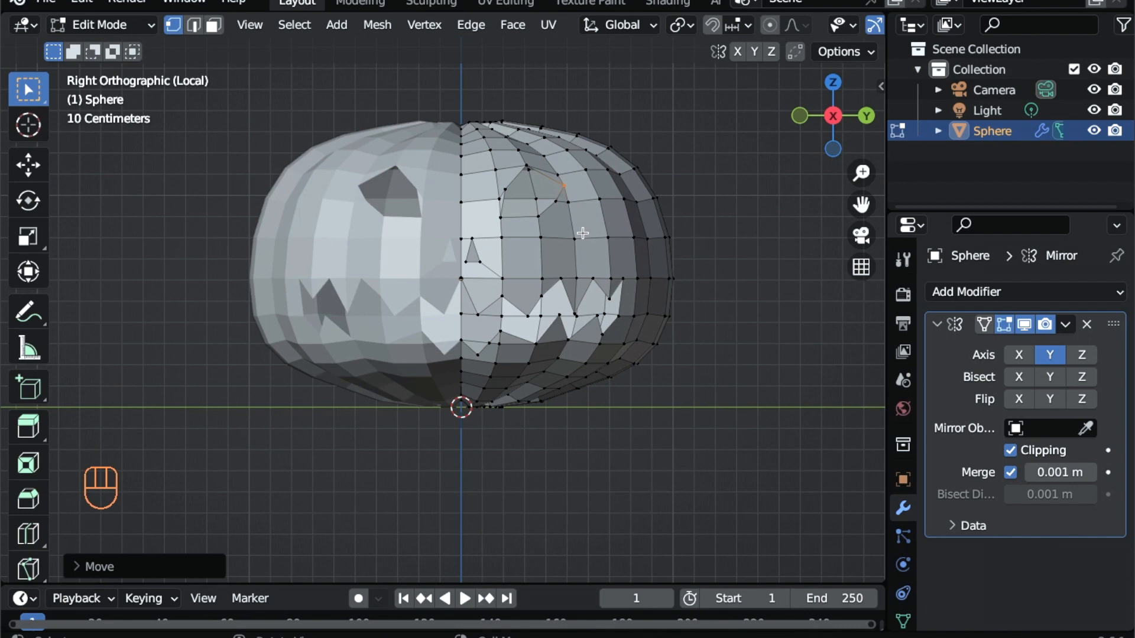
Step: In Object Mode, add a Solidify modifier with 0.04 m thickness to the pumpkin and shade it smooth
key("Tab")
left_click(975, 293)
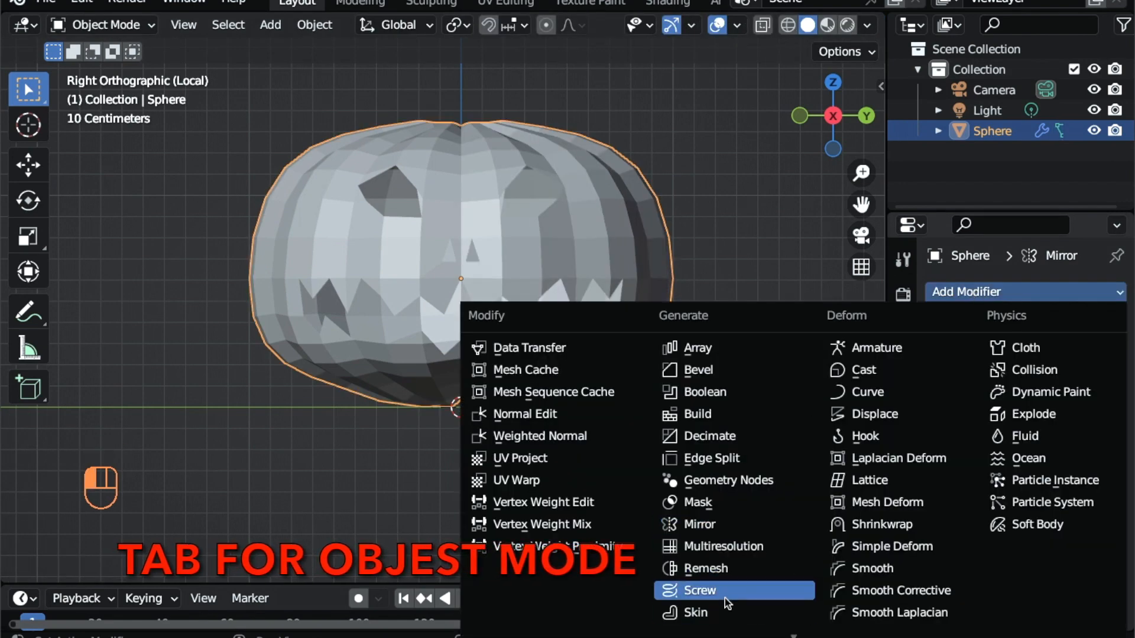
scroll(715, 568, "down", 4)
left_click(700, 532)
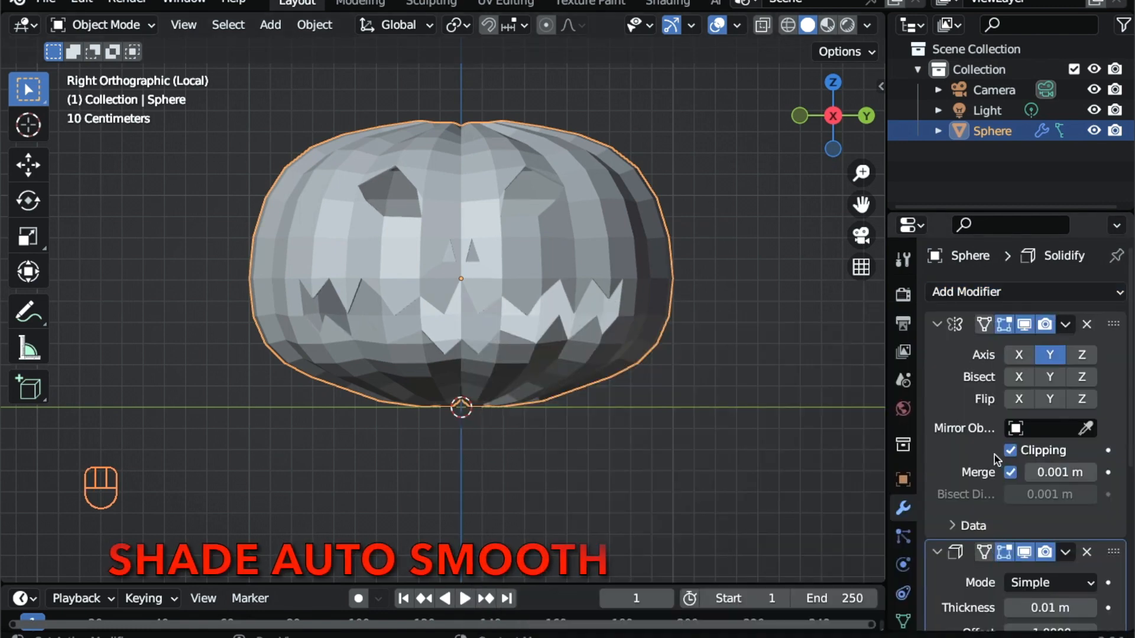
scroll(975, 461, "down", 6)
scroll(971, 469, "down", 5)
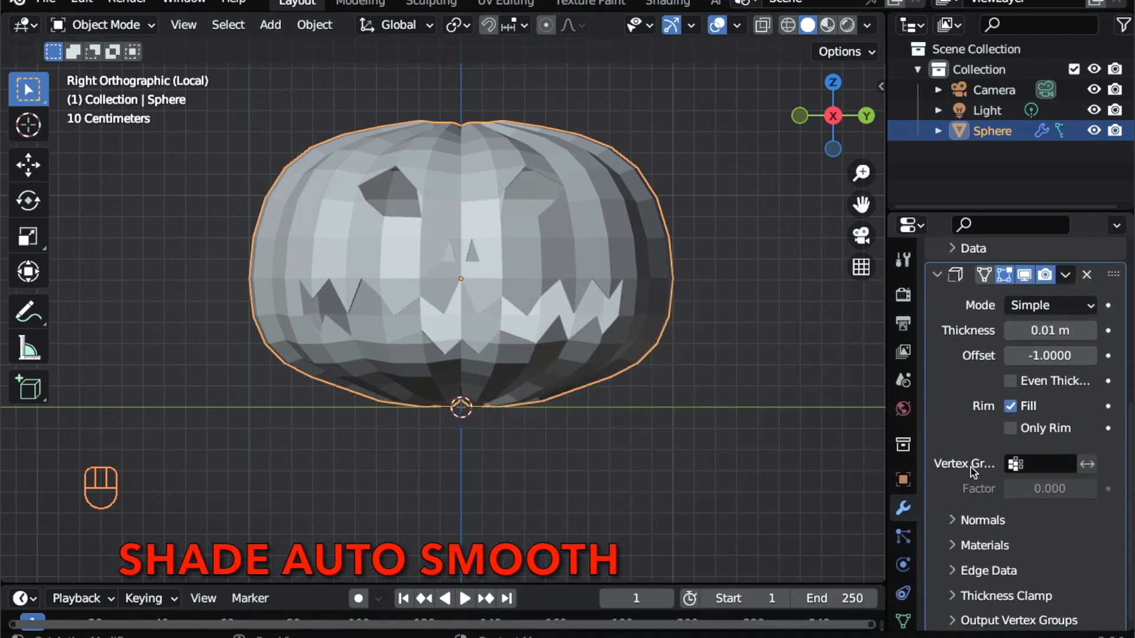
left_click_drag(1082, 335, 1100, 335)
middle_click_drag(595, 285, 600, 282)
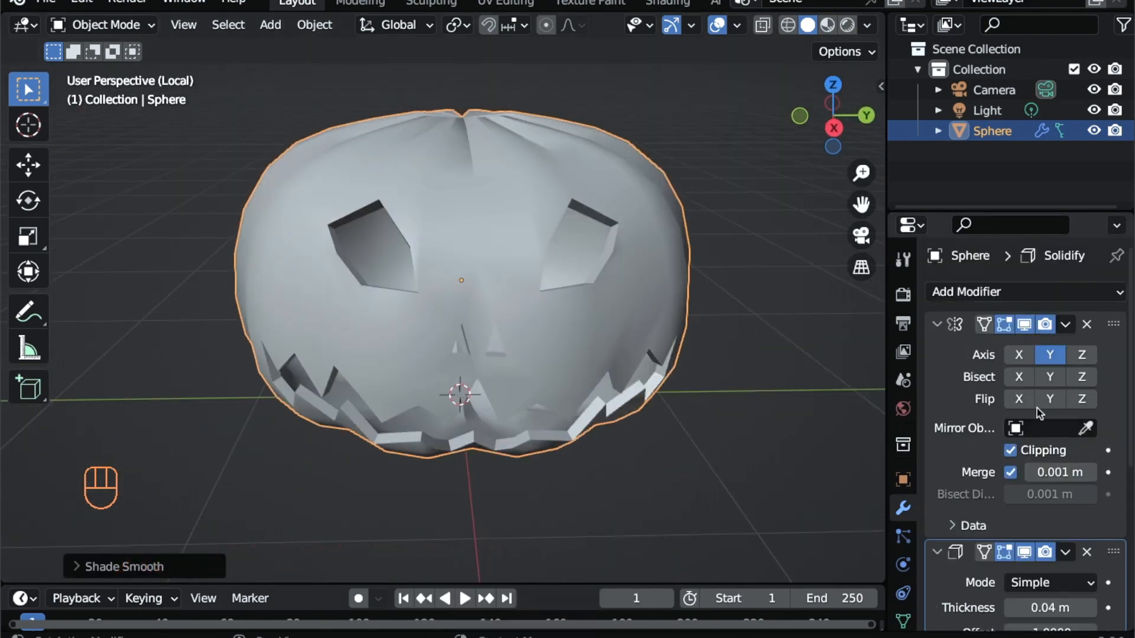
Step: Apply the Mirror modifier and the Solidify modifier to the pumpkin
left_click(1066, 324)
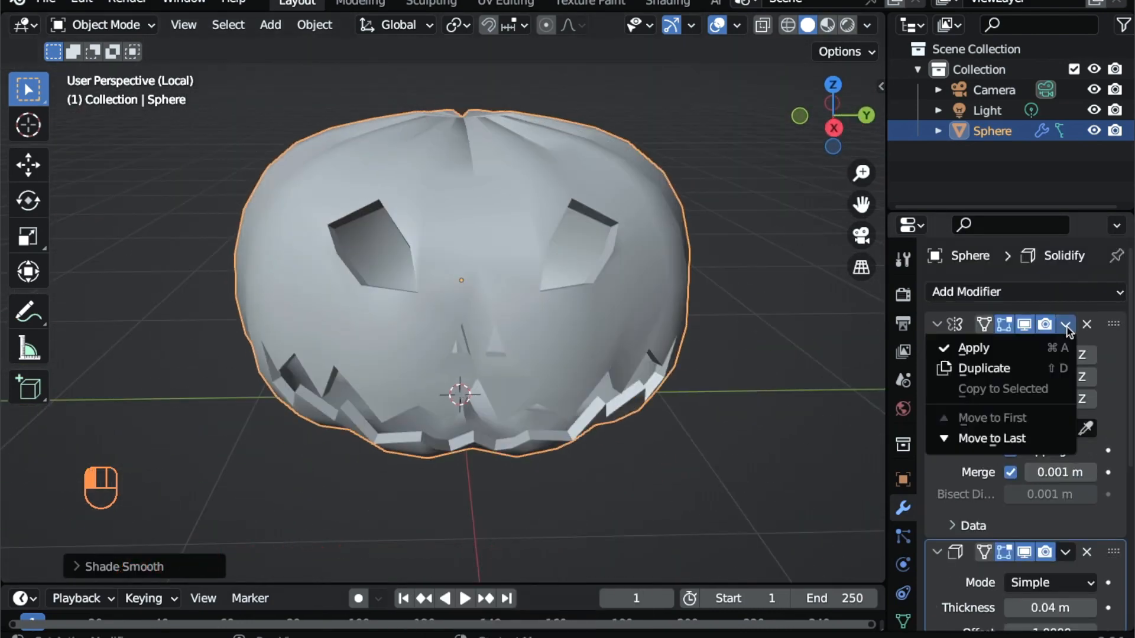
left_click(1034, 352)
scroll(1056, 379, "down", 2)
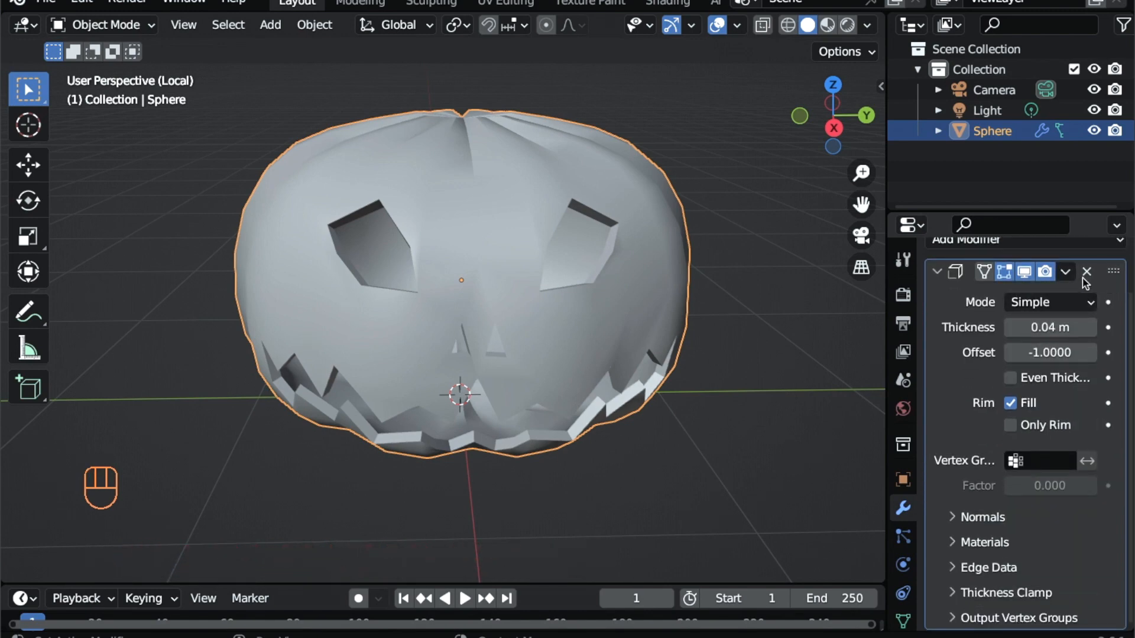
left_click(1065, 272)
left_click(974, 294)
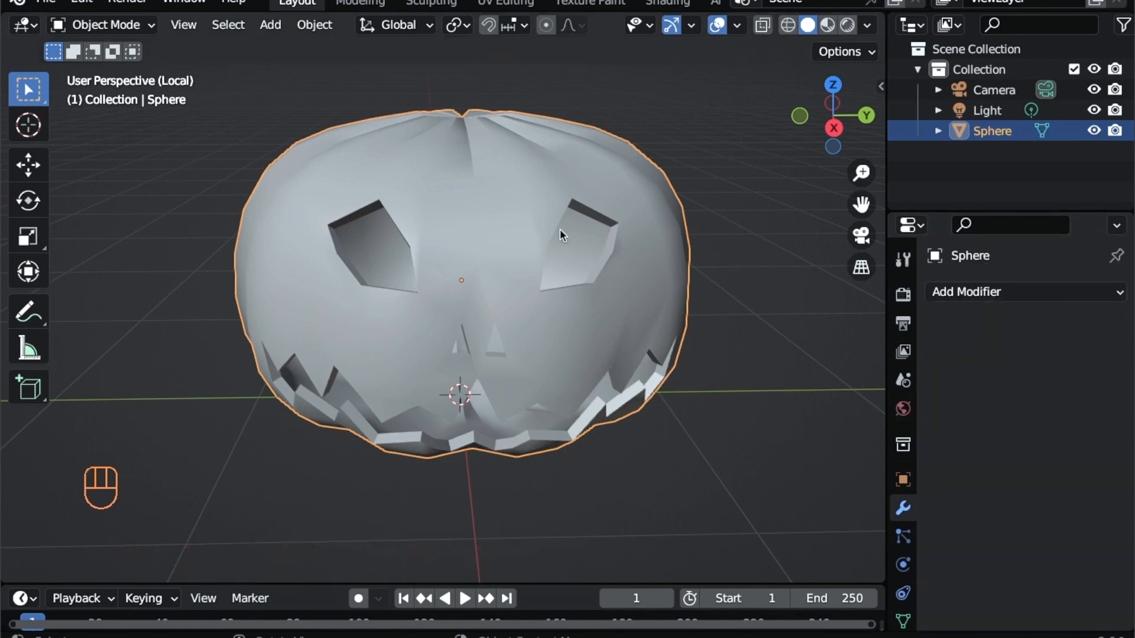
Step: Return to Edit Mode, enable proportional editing and raise vertices along one side of the pumpkin's top in the right orthographic view
scroll(707, 249, "down", 2)
key("Tab")
middle_click_drag(640, 251, 773, 152)
left_click(833, 116)
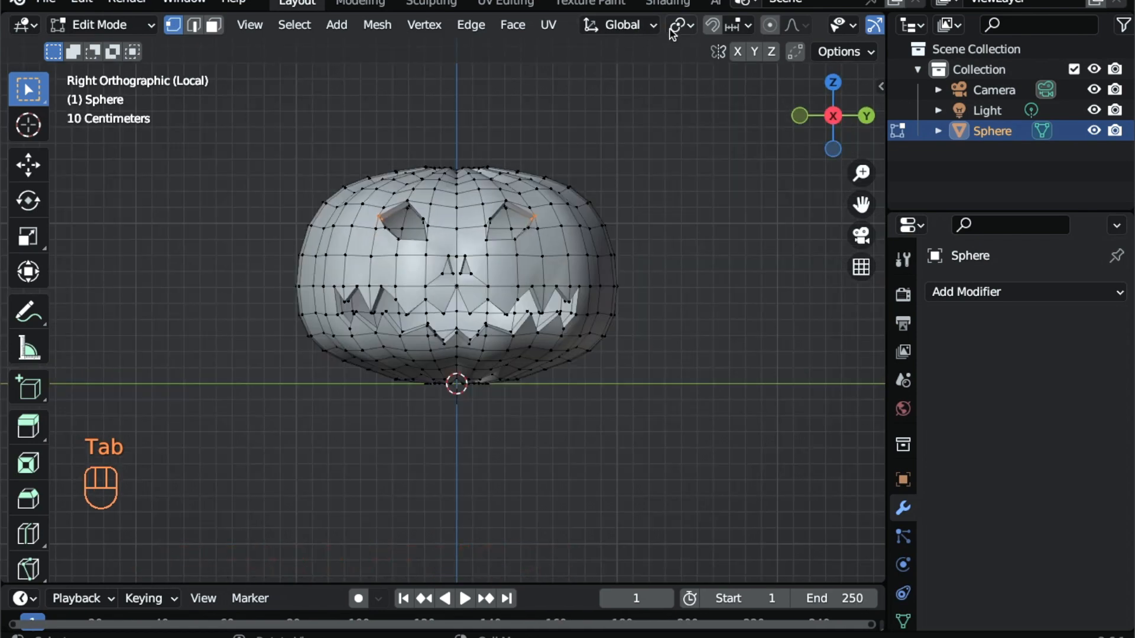
scroll(672, 30, "down", 4)
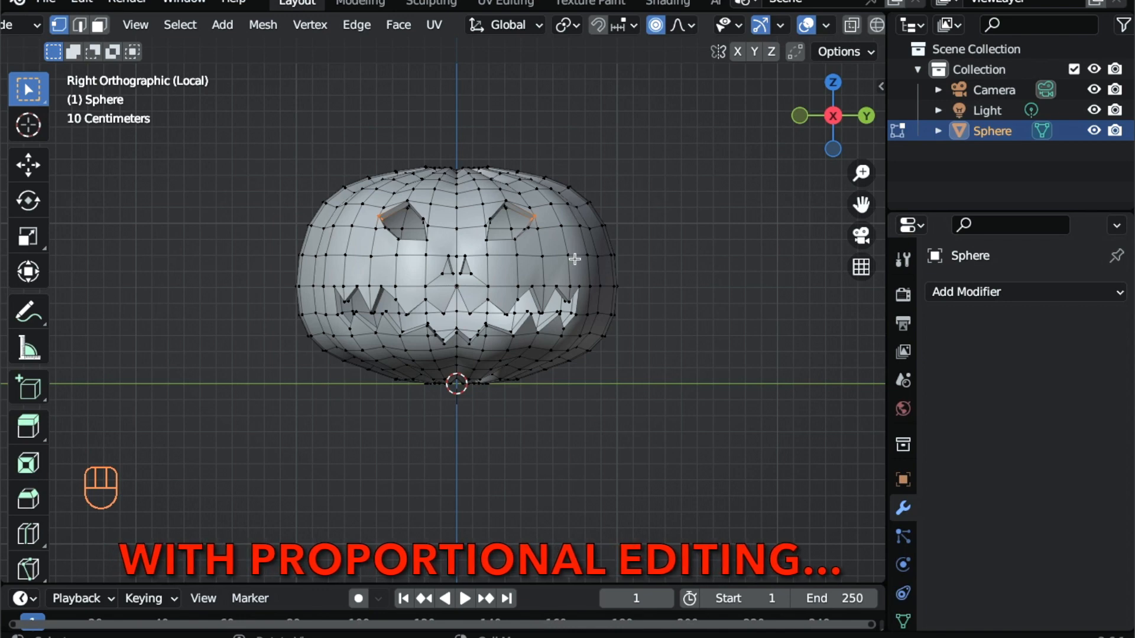
key("g")
left_click(561, 180)
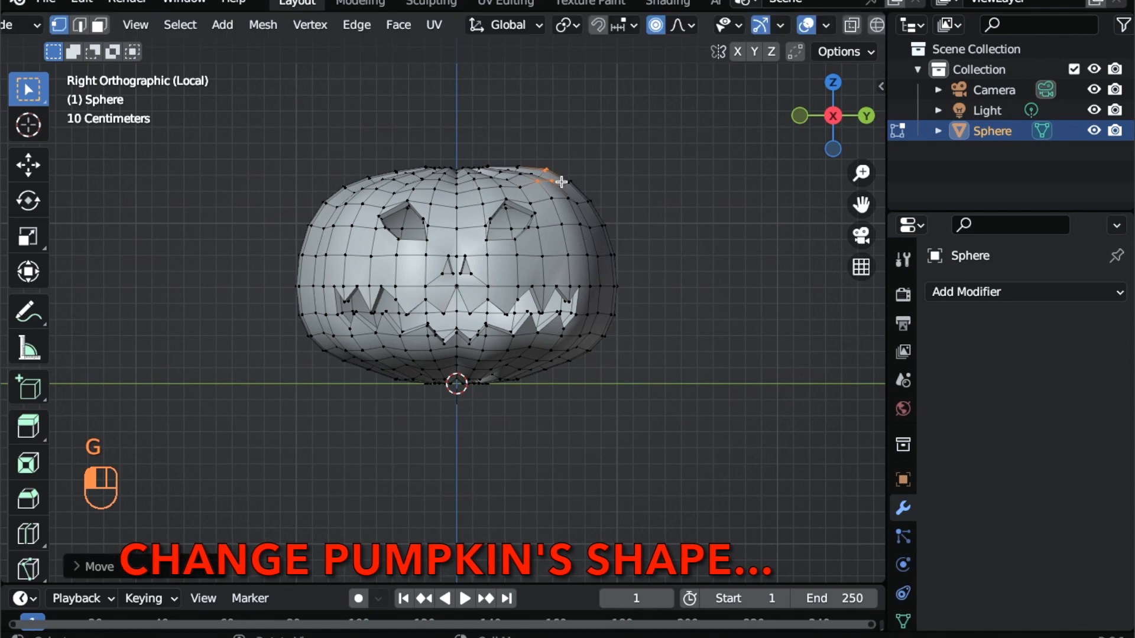
left_click(492, 165)
key("g")
left_click(498, 165)
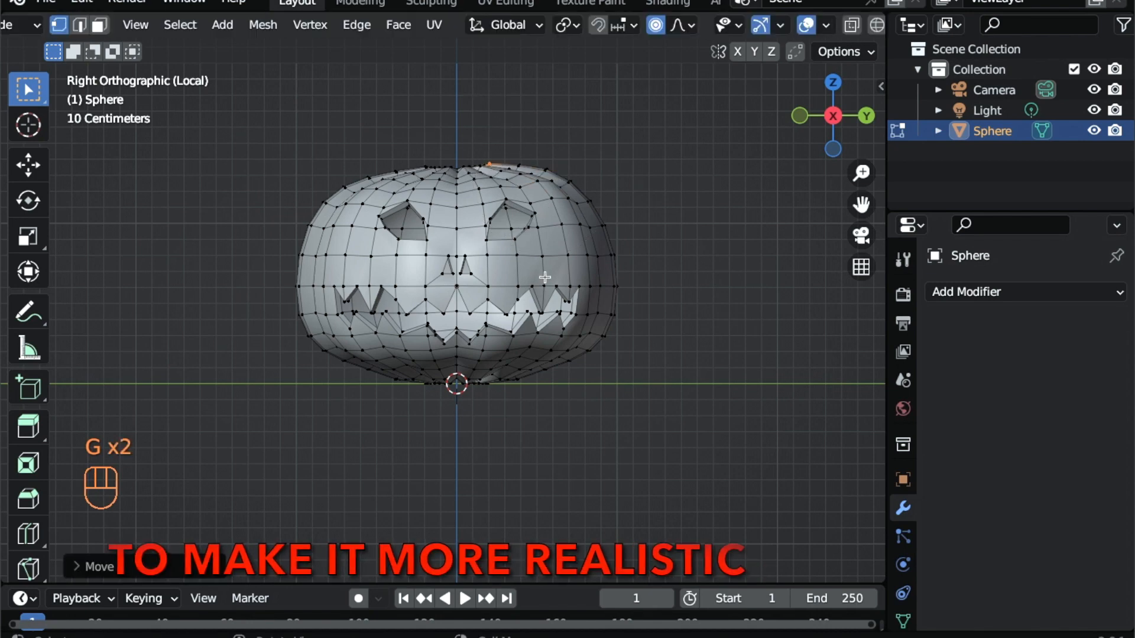
Step: Pull vertices on the lower +Y side and the opposite side of the pumpkin outward for an irregular silhouette
left_click_drag(549, 348, 577, 369)
key("g")
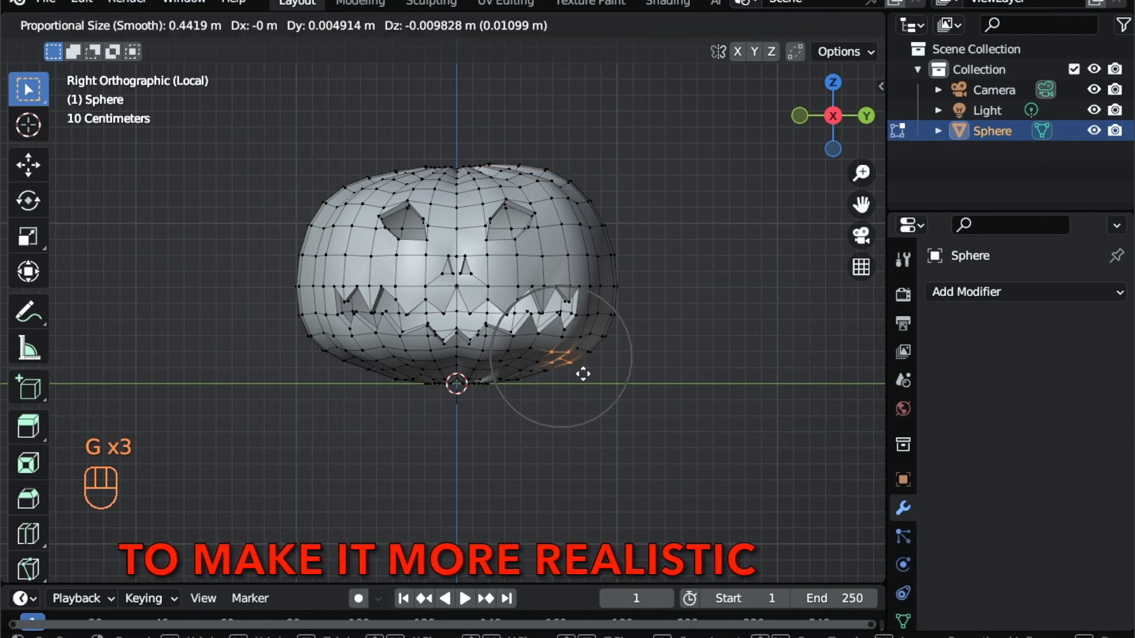
left_click(583, 377)
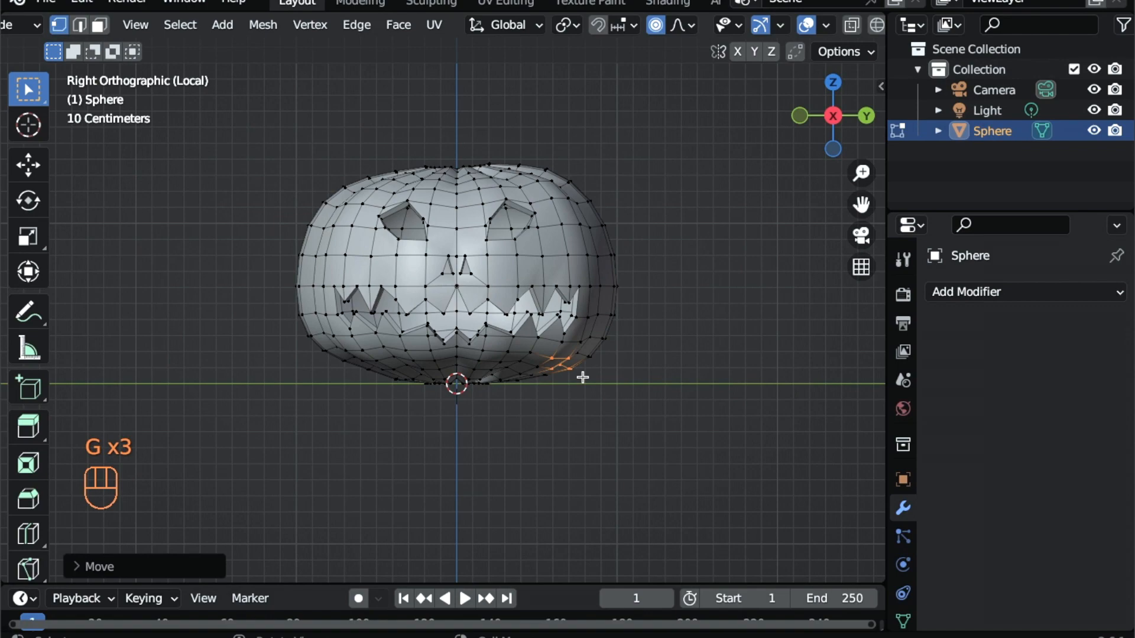
left_click(324, 201)
key("g")
left_click(302, 315)
key("g")
Step: Move further vertices around the pumpkin body from other angles, including along Z, to make its shape less regular
middle_click_drag(609, 295, 425, 283)
left_click(321, 253)
middle_click_drag(354, 266, 313, 283)
key("g")
key("z")
left_click(311, 297)
key("g")
left_click(312, 295)
left_click_drag(283, 228, 335, 276)
key("g")
left_click(331, 276)
middle_click_drag(331, 277, 430, 287)
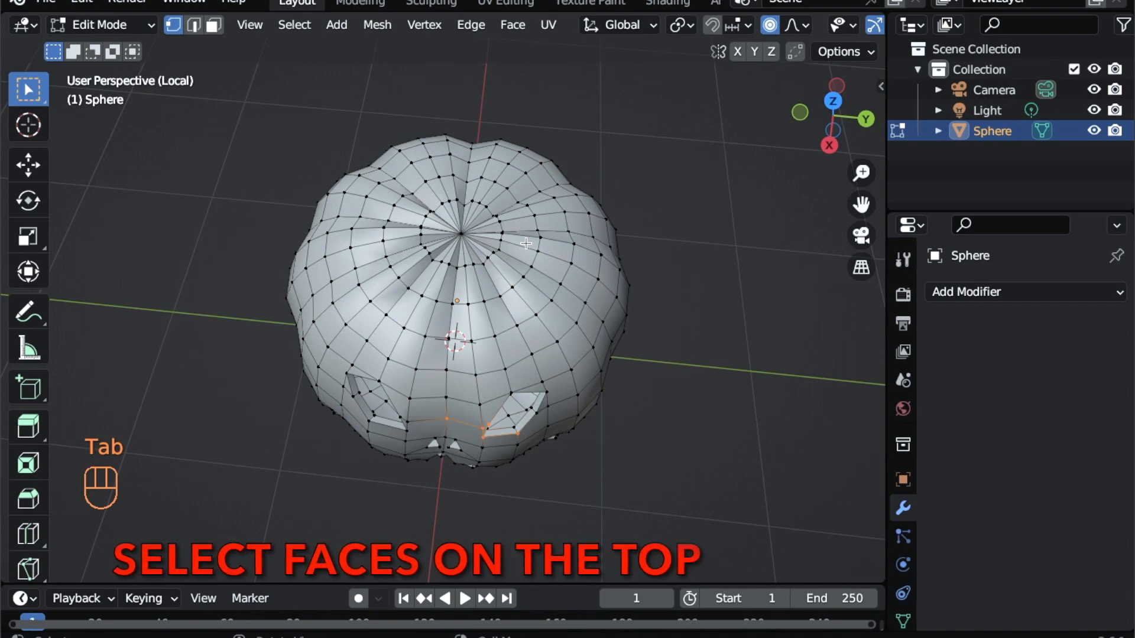
Step: Select the circle of faces at the pumpkin's top centre in face select mode, then extrude and scale it inward
middle_click_drag(526, 243, 454, 251)
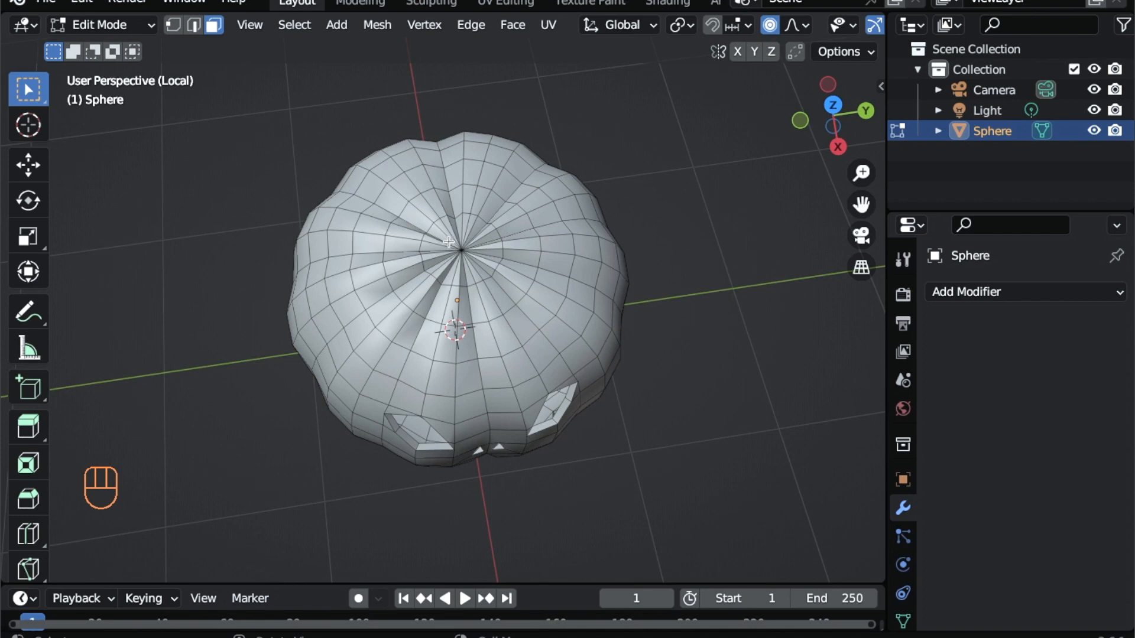
left_click_drag(488, 271, 489, 271)
middle_click_drag(489, 271, 497, 260)
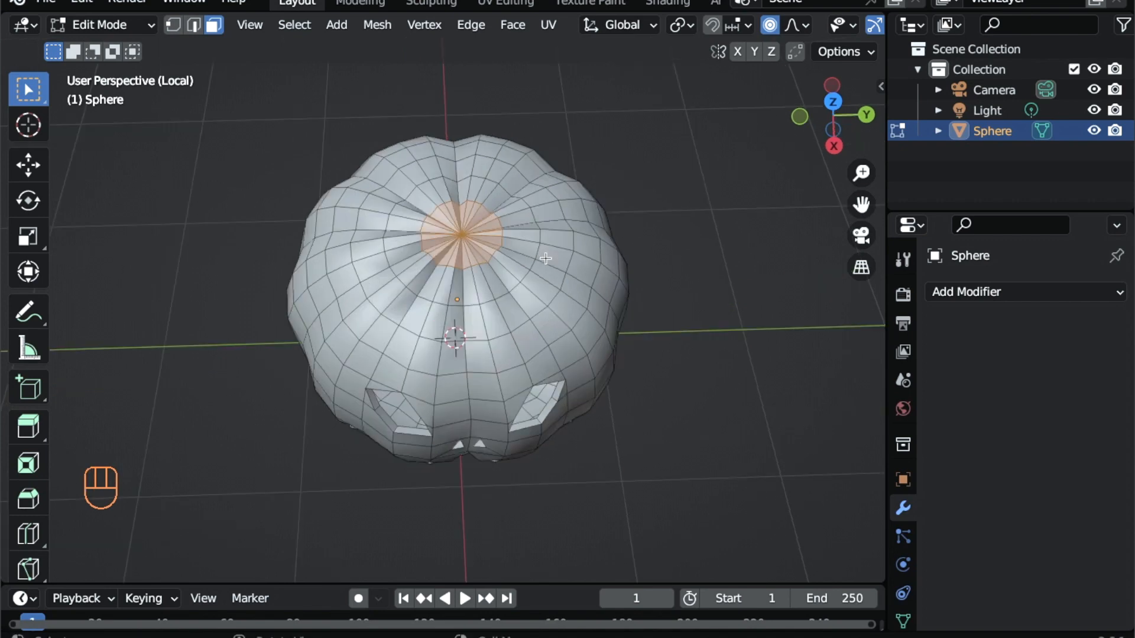
key("e")
key("s")
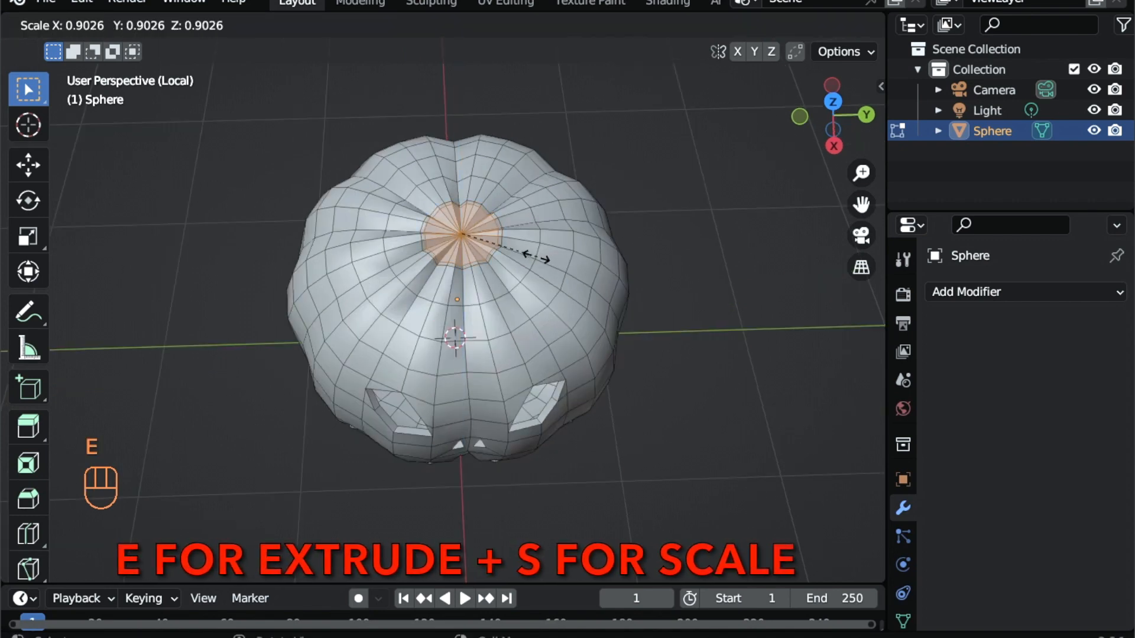
left_click(521, 257)
Step: Extrude the selected top faces upward along Z to form a short stem base
middle_click_drag(522, 258, 650, 225)
left_click_drag(874, 212, 876, 270)
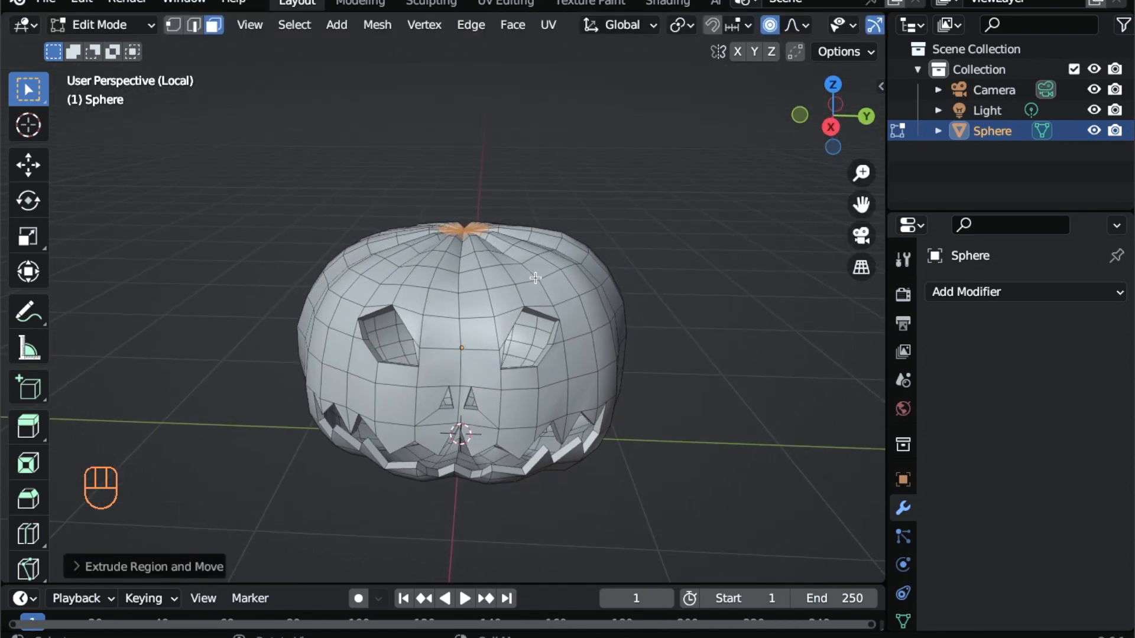
key("e")
key("z")
key("z")
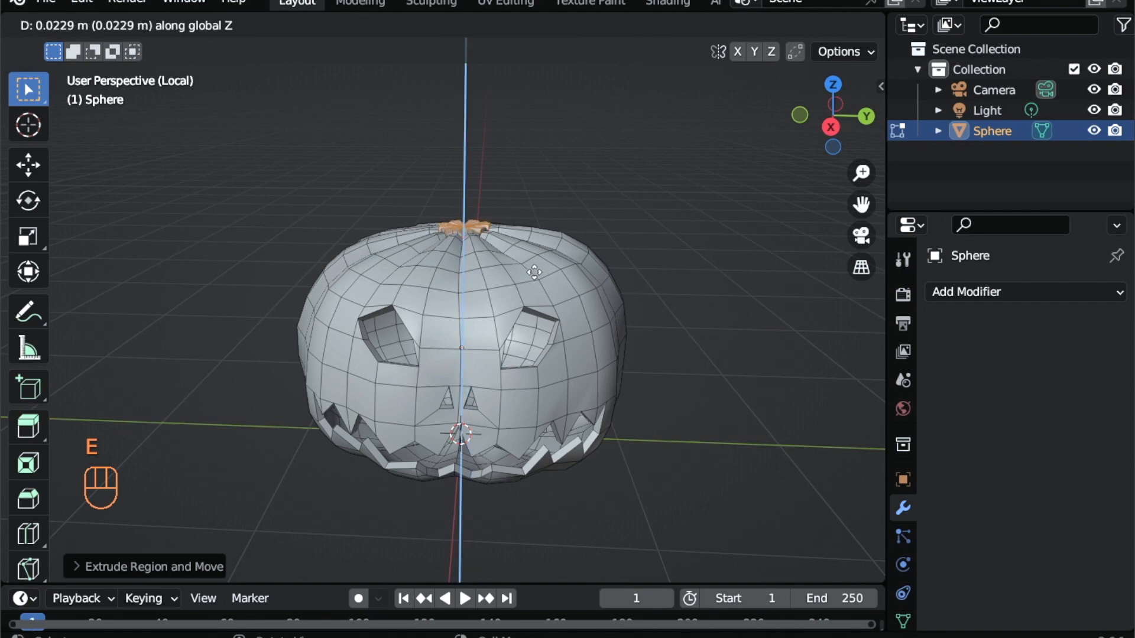
left_click(538, 264)
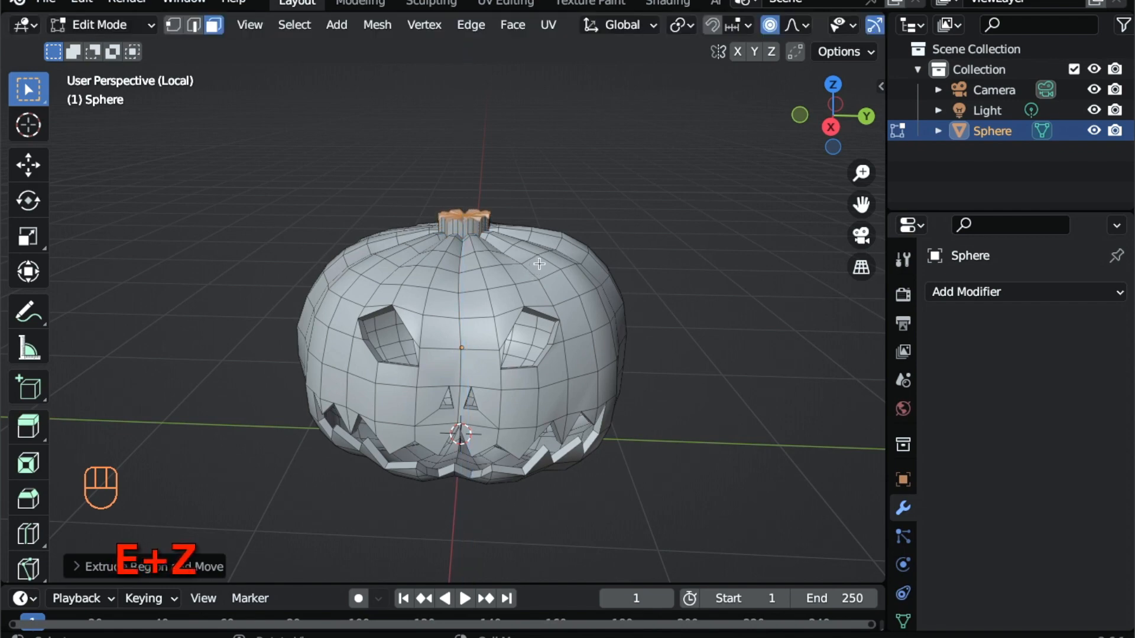
Step: Scale the stem's top faces to about 0.92 with a proportional size of 0.19 and shift them slightly along Y
key("s")
scroll(532, 260, "down", 4)
scroll(532, 261, "up", 13)
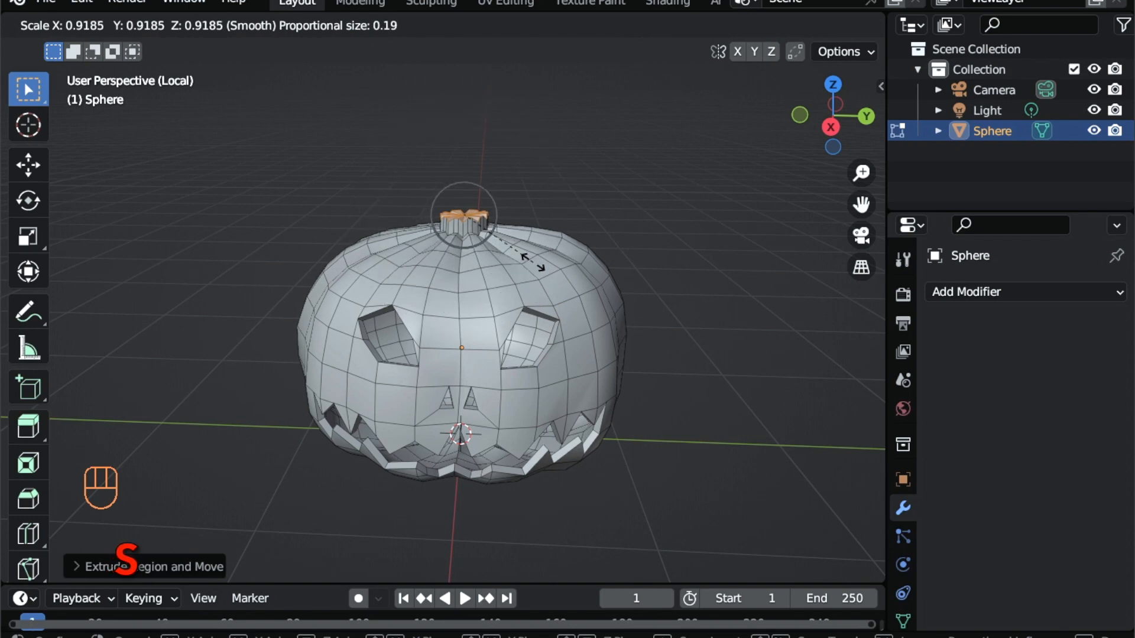
left_click(528, 261)
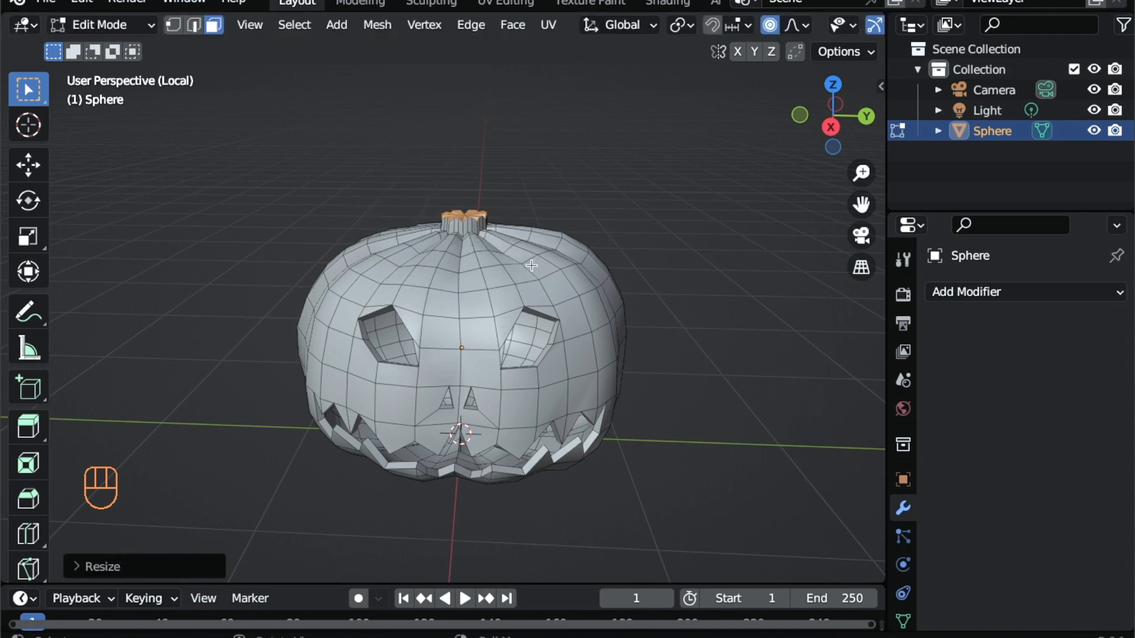
middle_click_drag(531, 259, 530, 258)
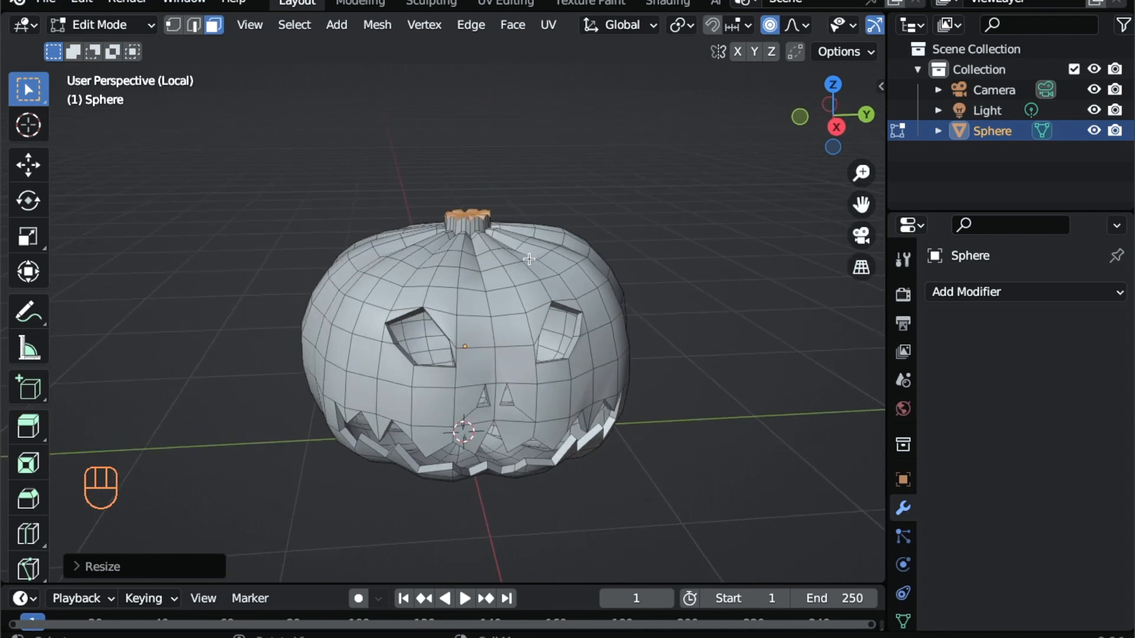
key("g")
key("y")
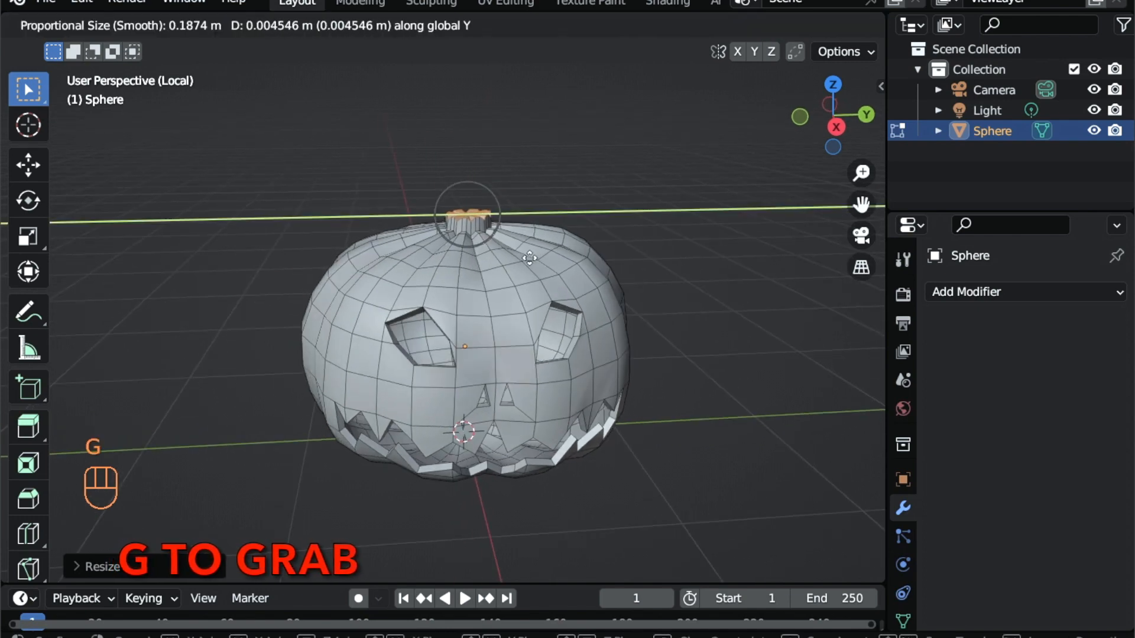
left_click(529, 258)
Step: Extrude the stem's top faces upward along their normal to lengthen the stem
middle_click_drag(557, 273, 530, 258)
key("e")
key("z")
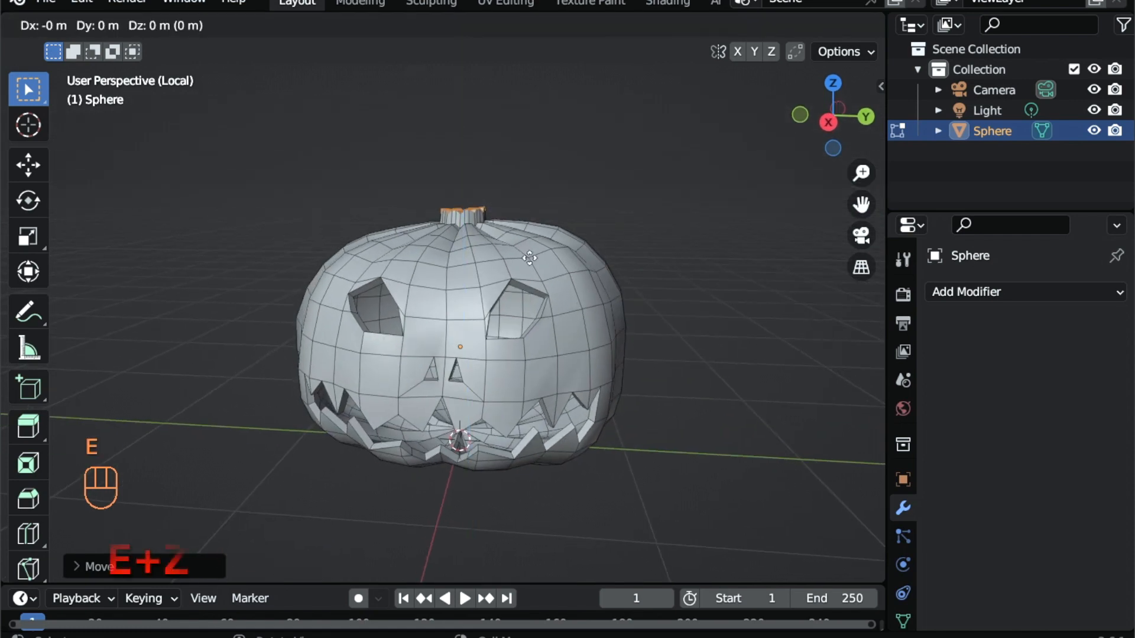
key("z")
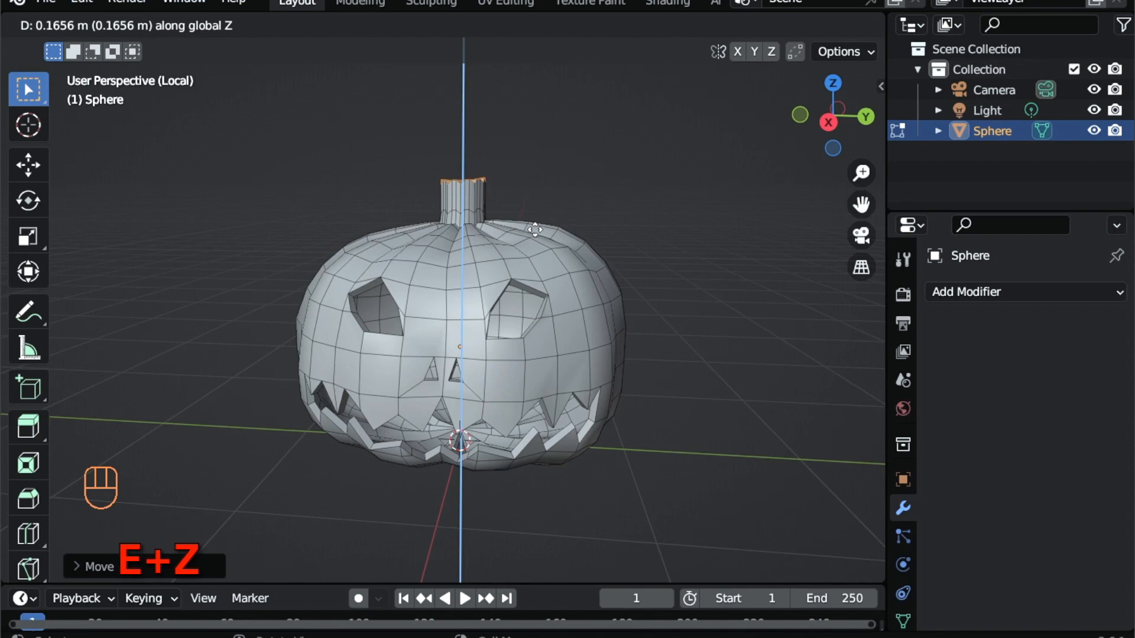
key("z")
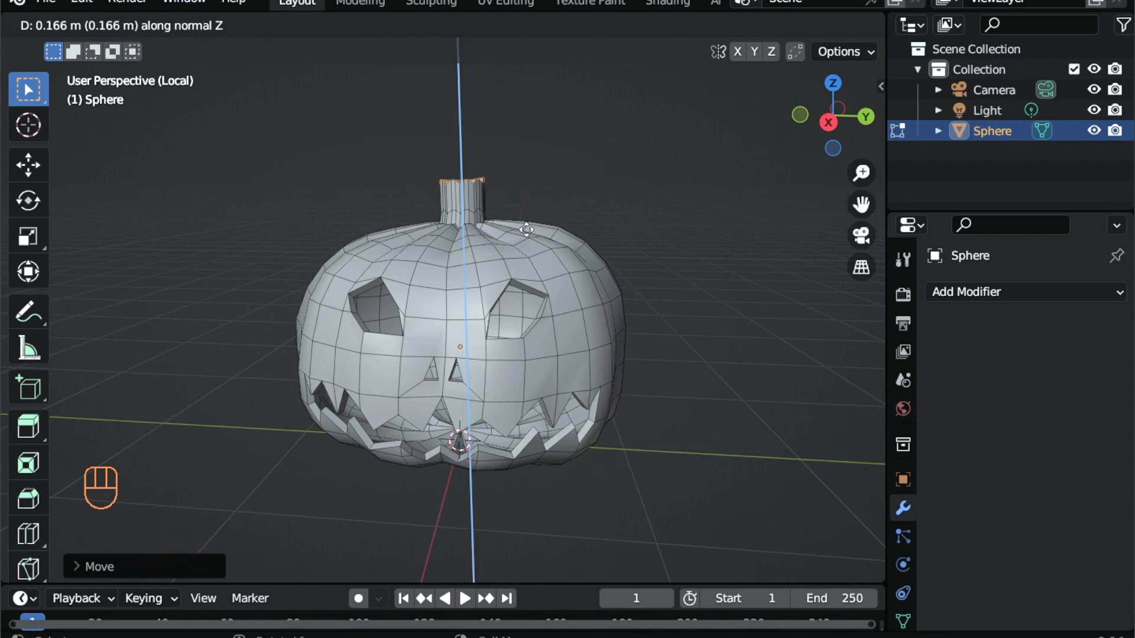
left_click(522, 224)
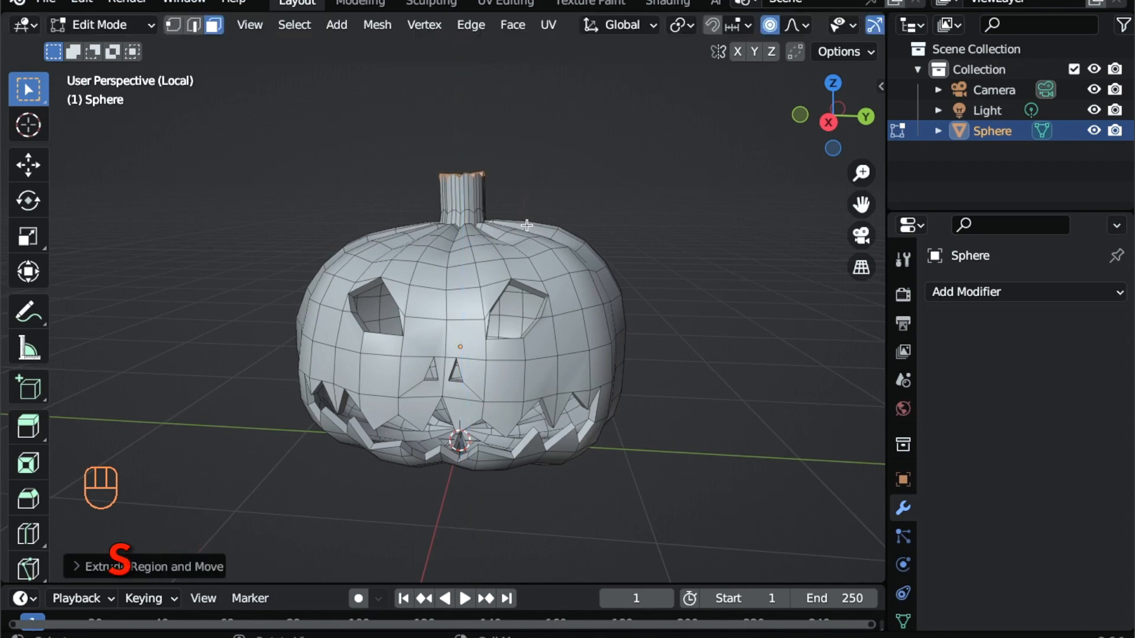
Step: Scale the stem's top faces to about 0.7 and tilt them slightly around the X axis
key("s")
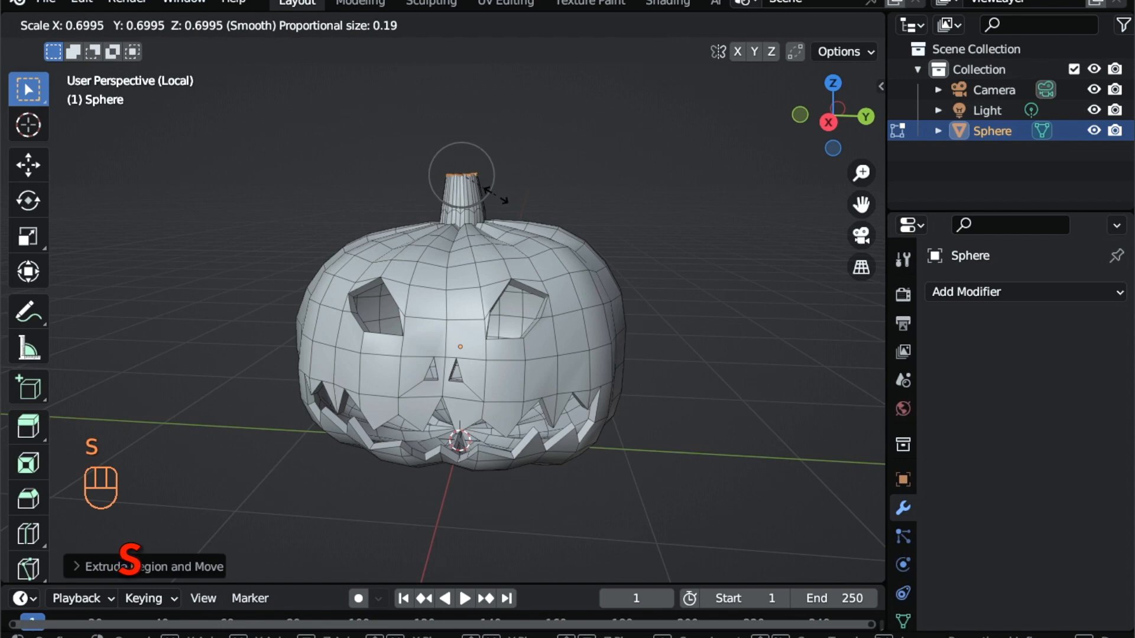
left_click(497, 195)
key("r")
key("x")
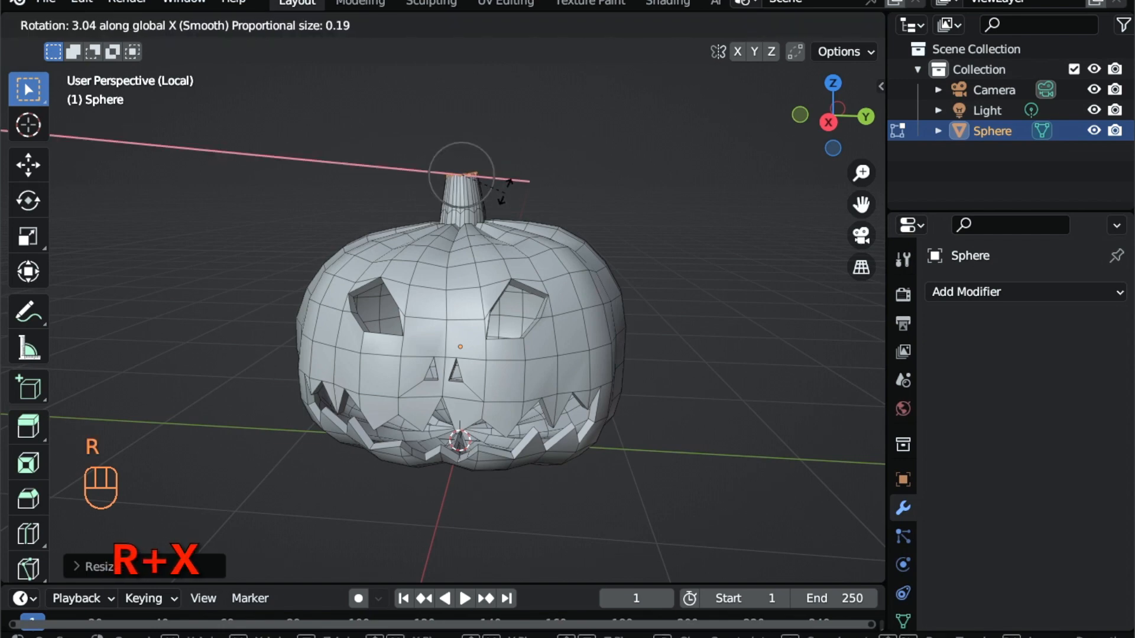
left_click(504, 188)
Step: Extrude another stem segment from the tilted top faces and rotate its end further around X
middle_click_drag(501, 207, 498, 207)
key("e")
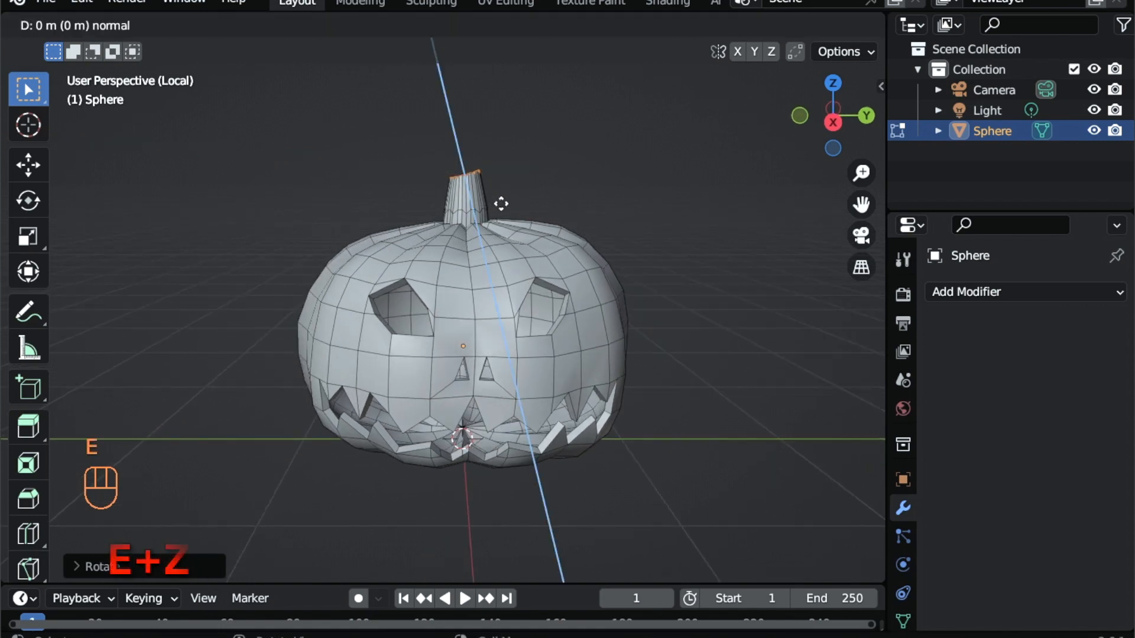
left_click(466, 178)
key("r")
key("x")
left_click(479, 169)
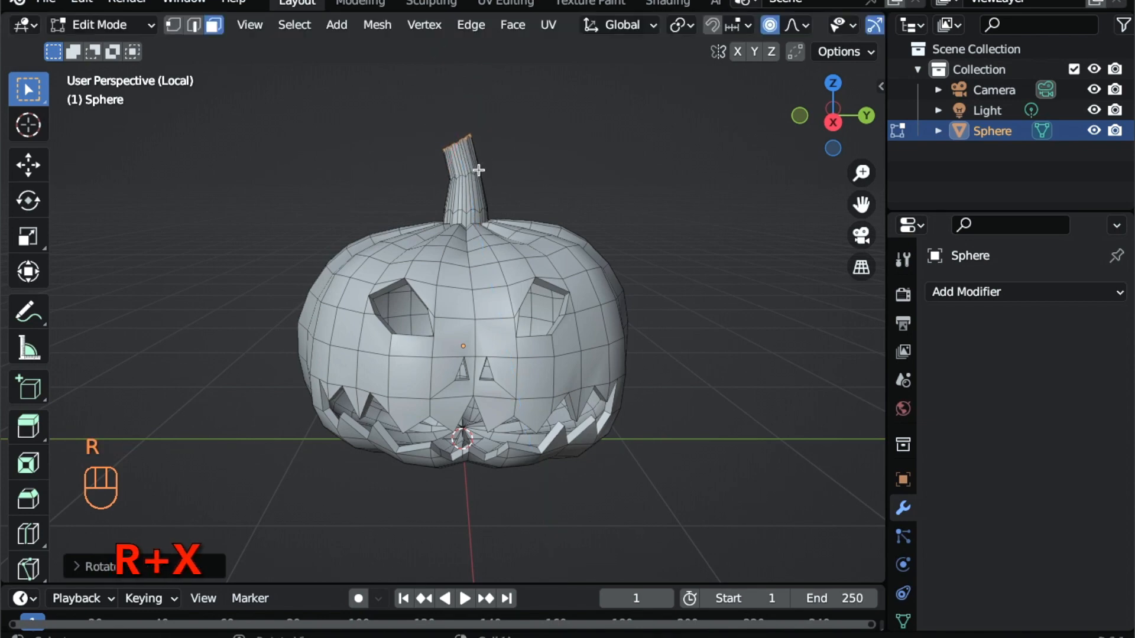
Step: Shift the stem's tip along Y to bend it and scale the end faces down slightly
key("g")
key("y")
left_click(470, 174)
middle_click_drag(470, 174, 467, 169)
key("s")
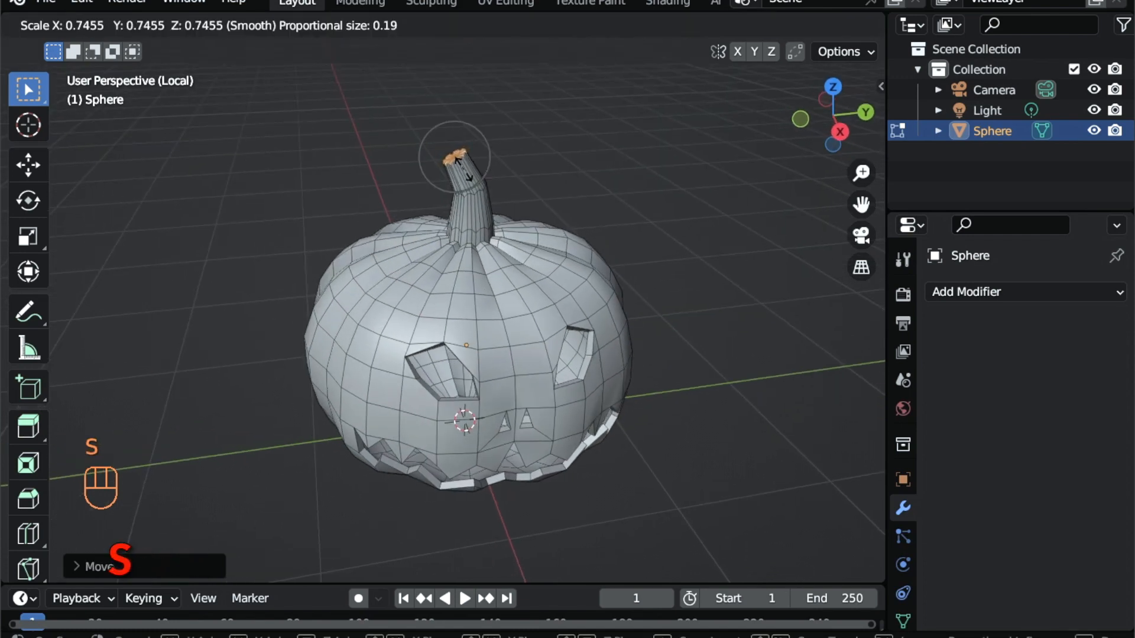
left_click(468, 172)
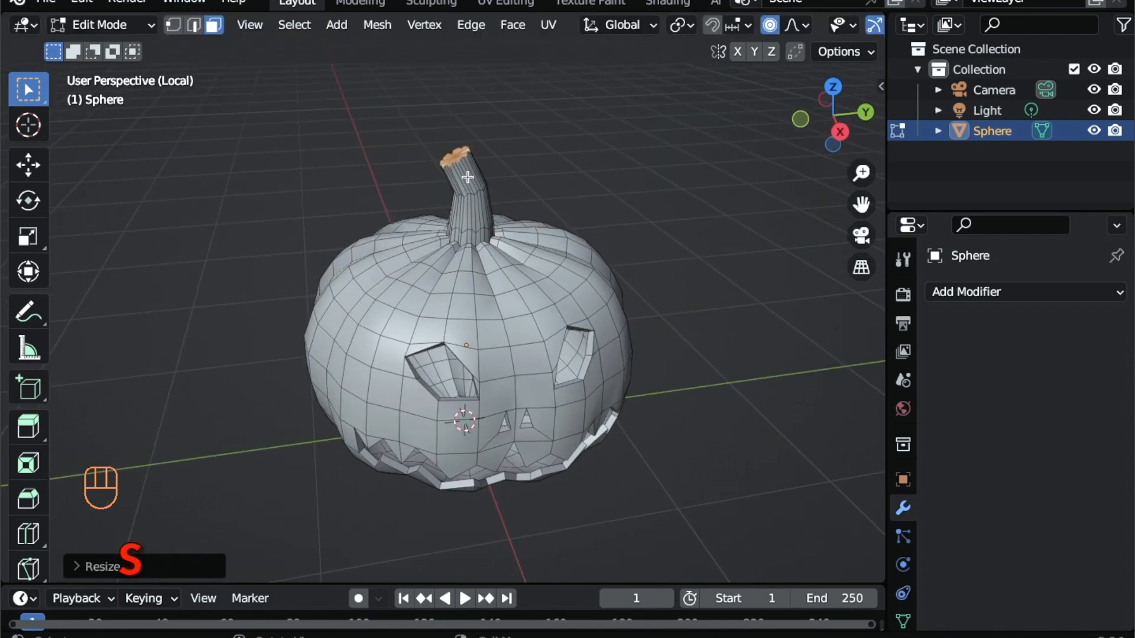
middle_click_drag(498, 225, 498, 225)
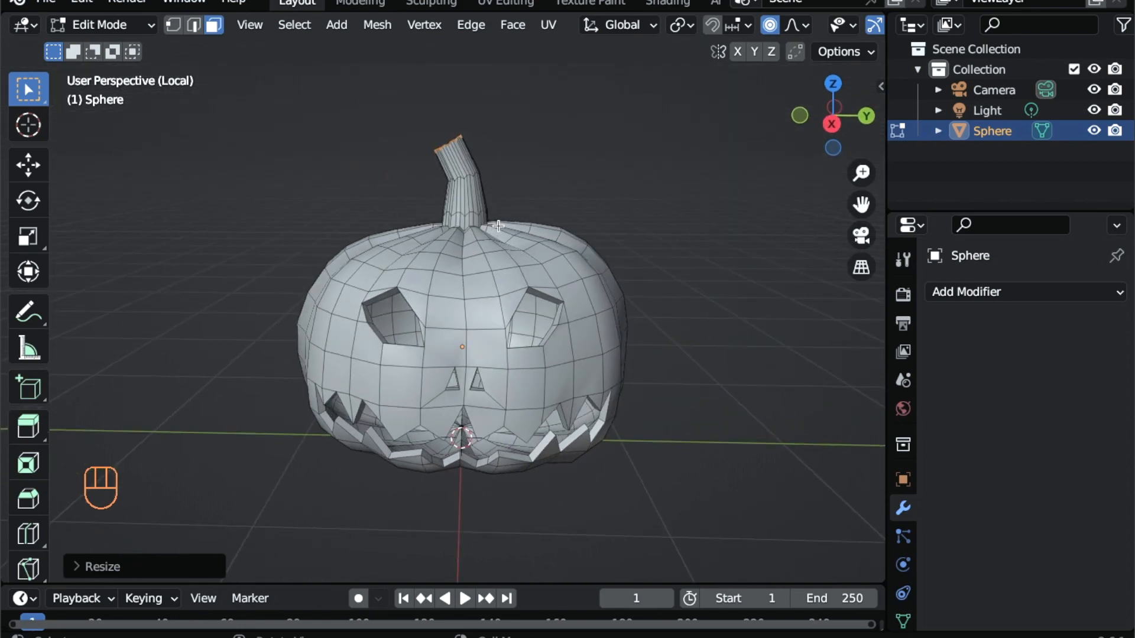
key("Tab")
middle_click_drag(498, 225, 498, 225)
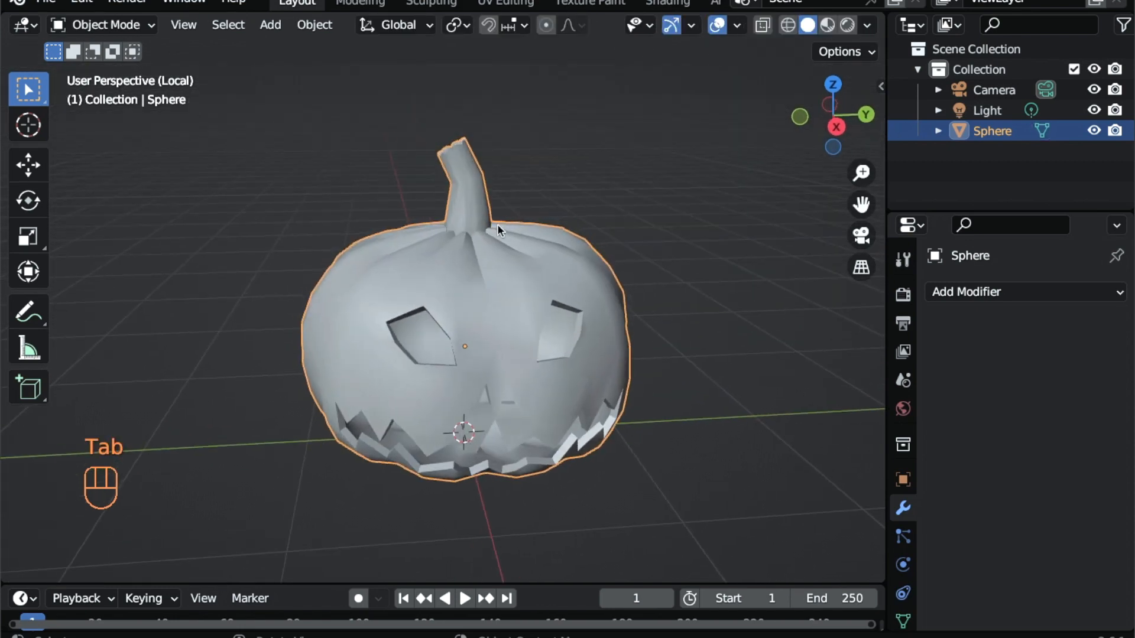
key("Tab")
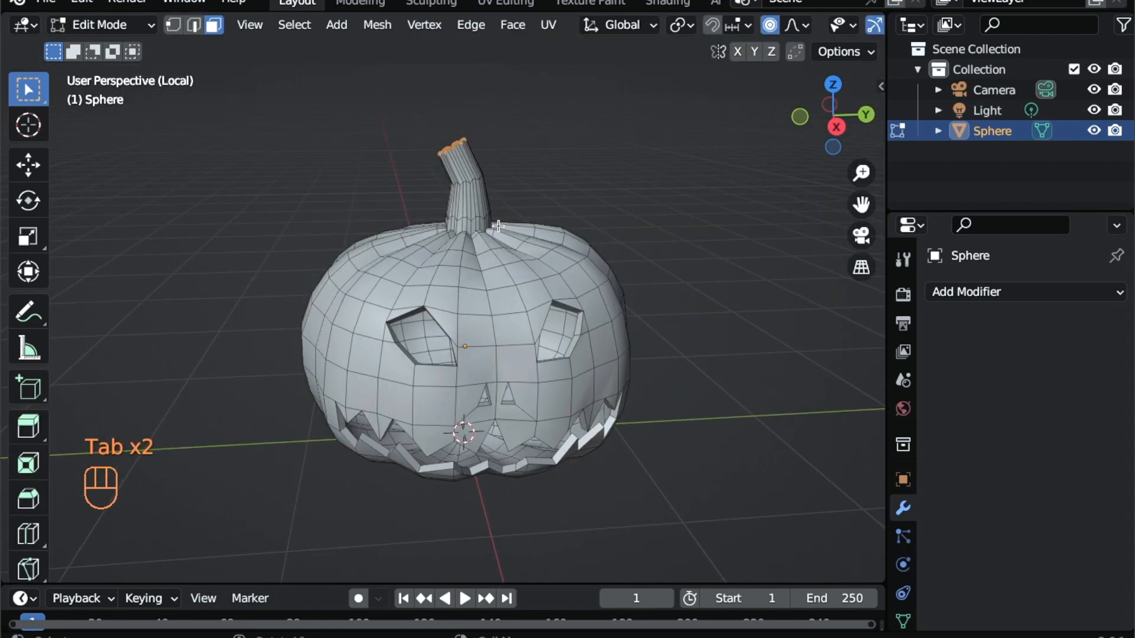
Step: Bevel the edge loop at the stem's bend to soften the curve, and return to Object Mode
key("1")
left_click(469, 184, "alt")
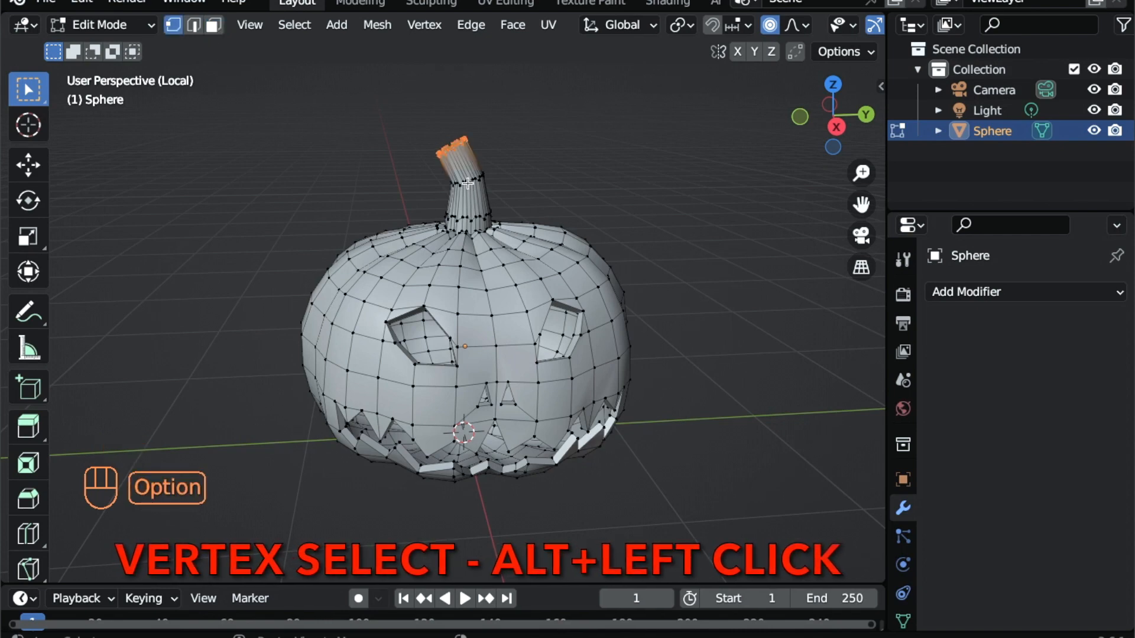
left_click(470, 182, "alt")
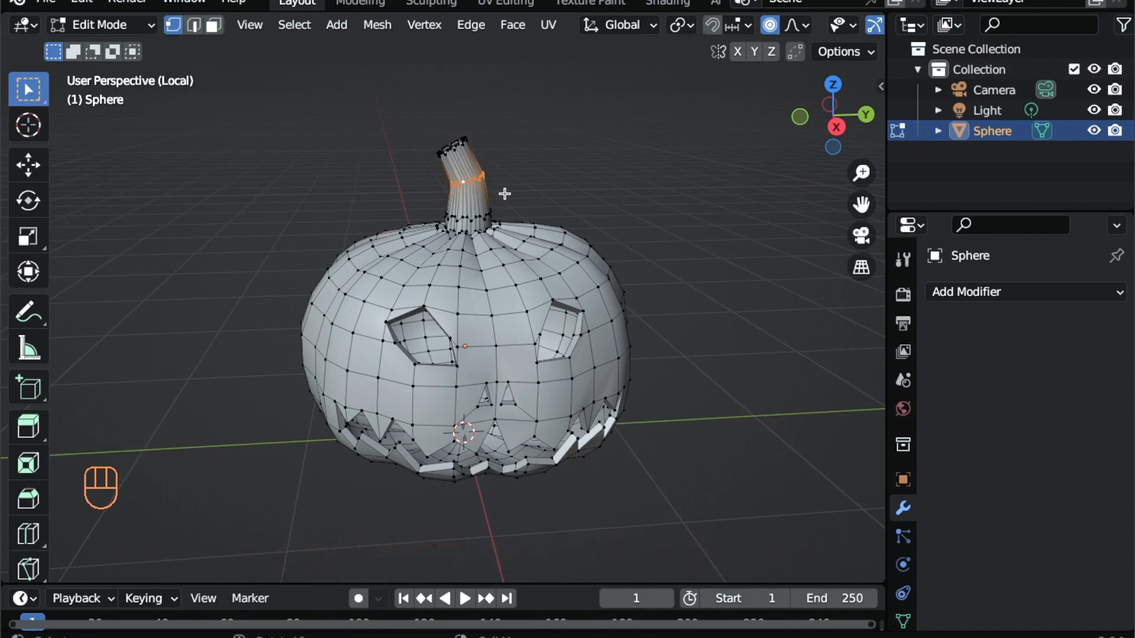
key("ctrl+b")
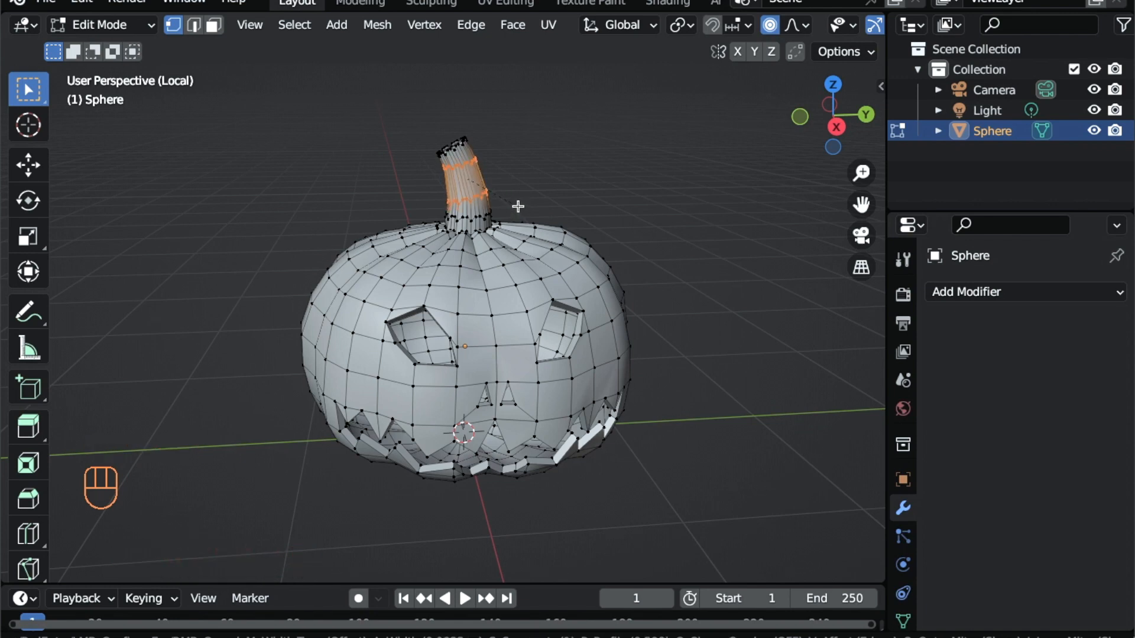
left_click(517, 204)
key("Tab")
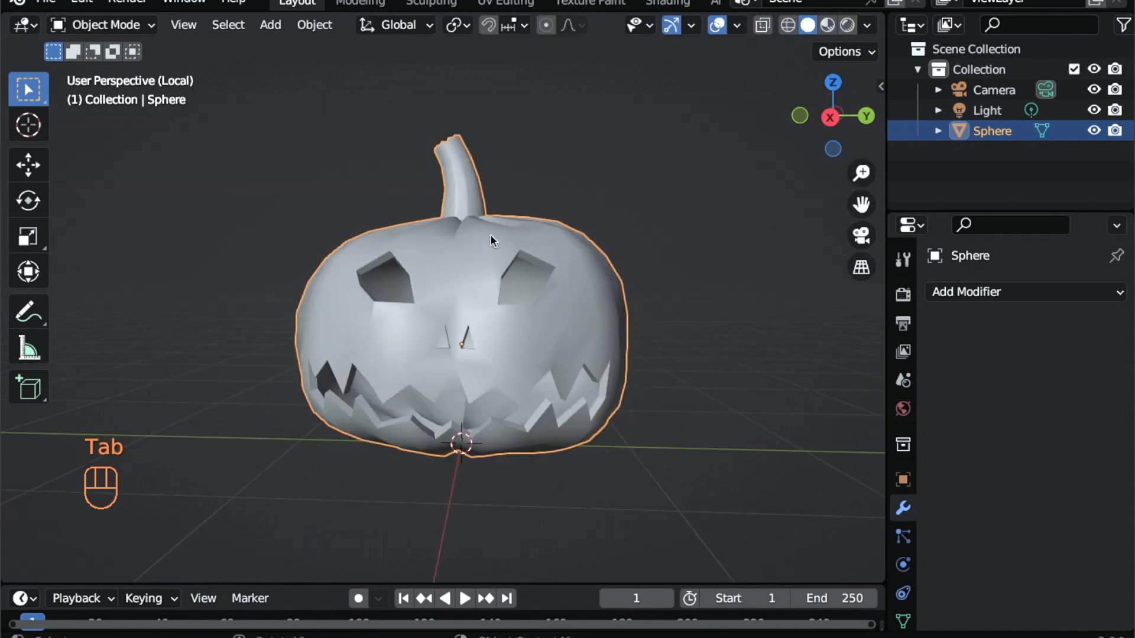